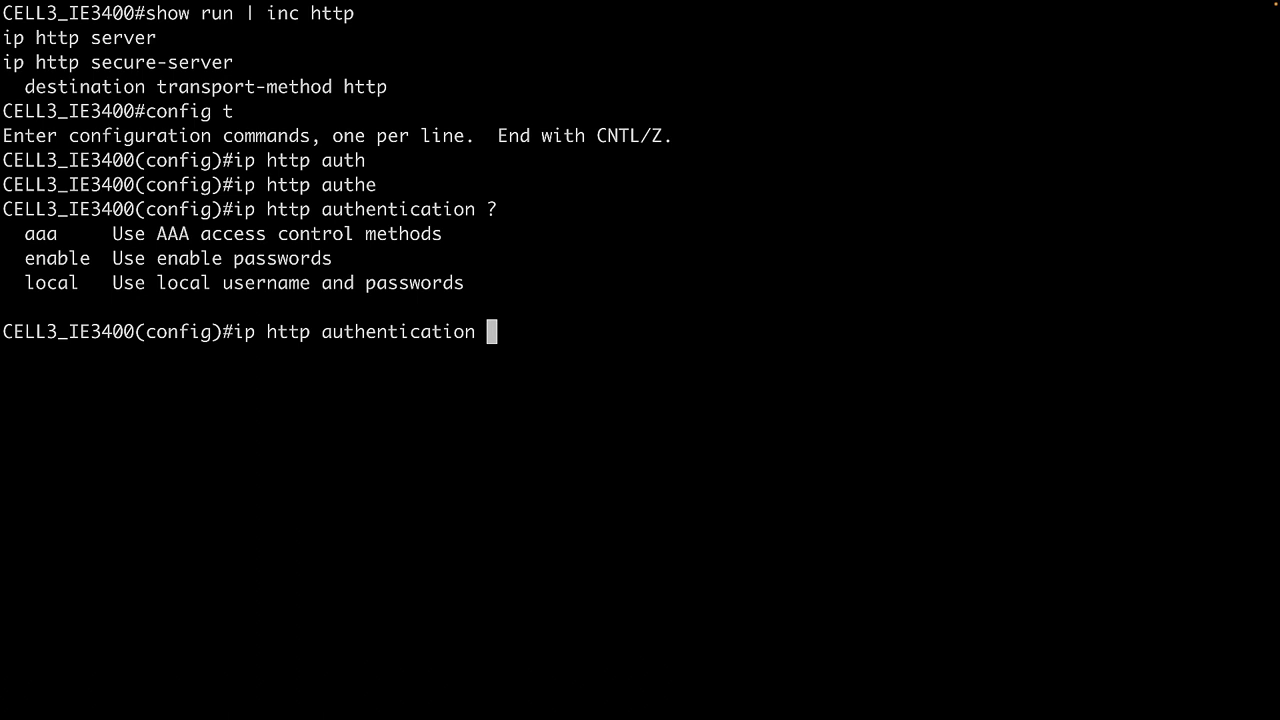
- Set the switch's HTTP authentication to local, leave configuration mode, and clear the terminal
text(local)
key(Return)
text(end)
key(Return)
key(super+k)
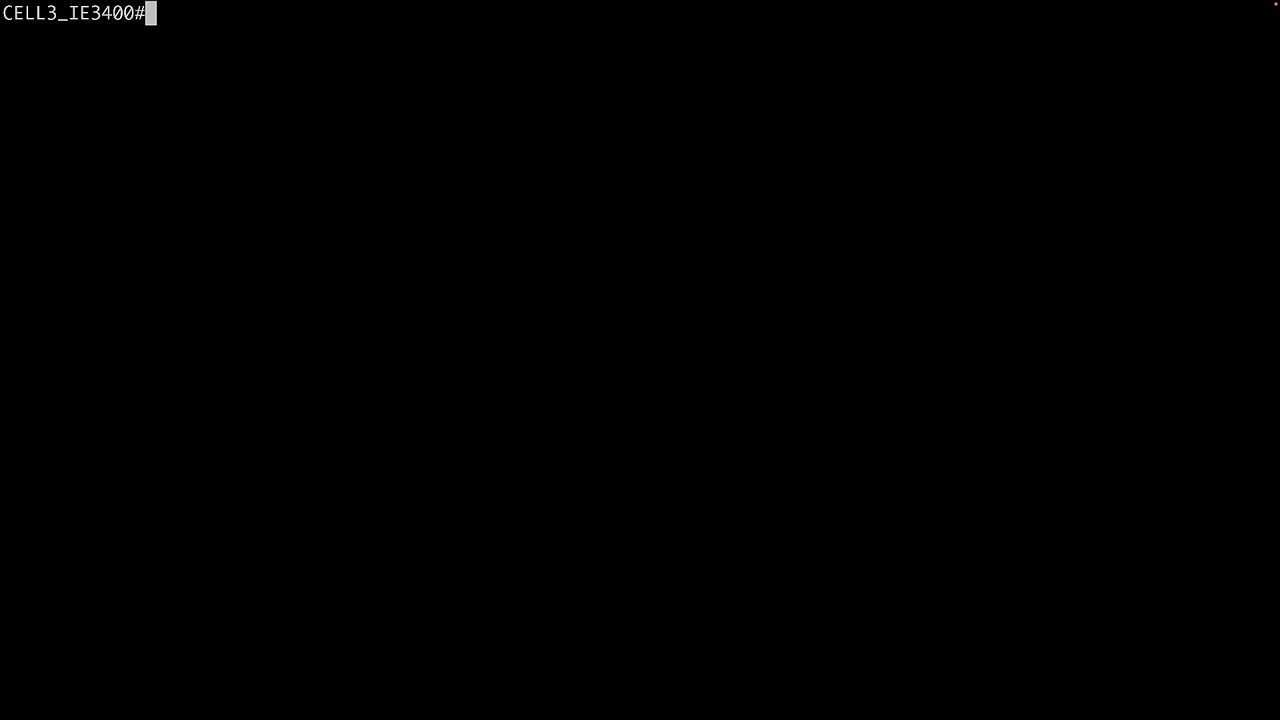
- Display the running configuration of interface appgig1/1 and set that interface to switchport mode trunk
text(show run int appgig1/1)
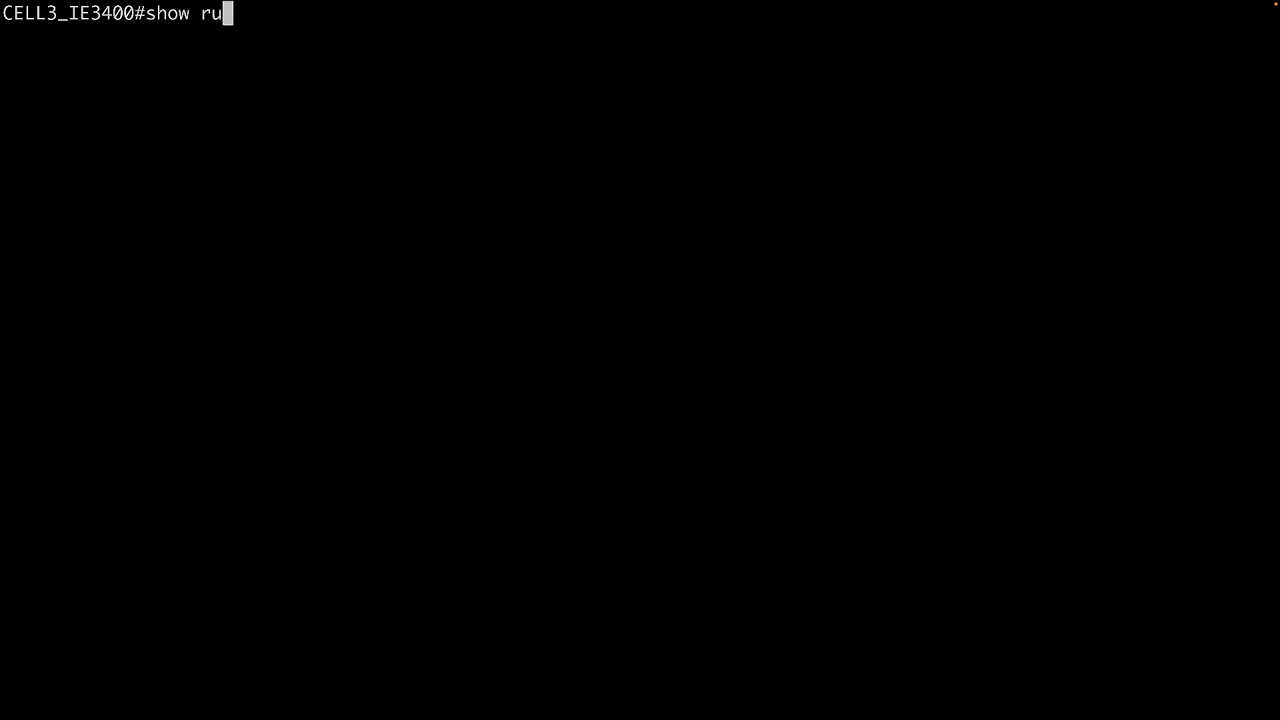
key(Return)
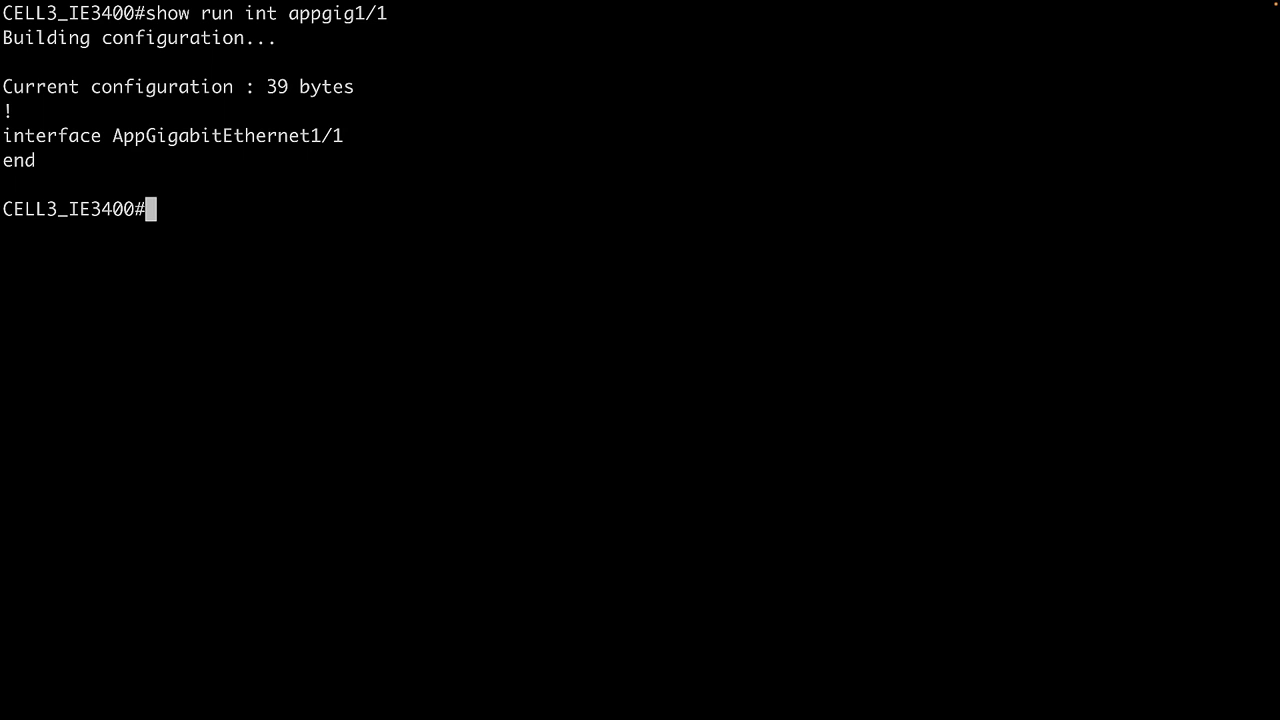
text(conf t)
key(Return)
text(int appgig1/1)
key(Return)
text(swit)
- Check the running configuration of appgig1/1 and the switch's trunk interfaces, and clear the terminal
key(Return)
text(switchport mode trunk)
key(Return)
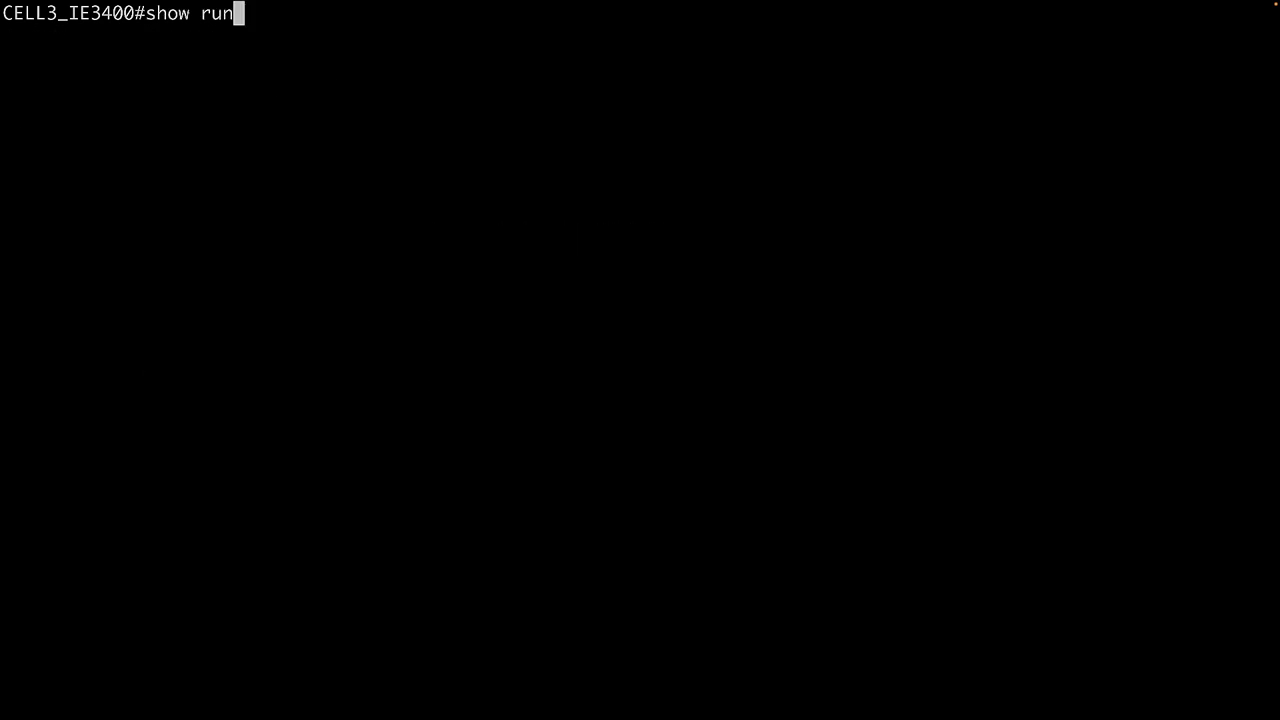
text(int appgig1/1)
key(Return)
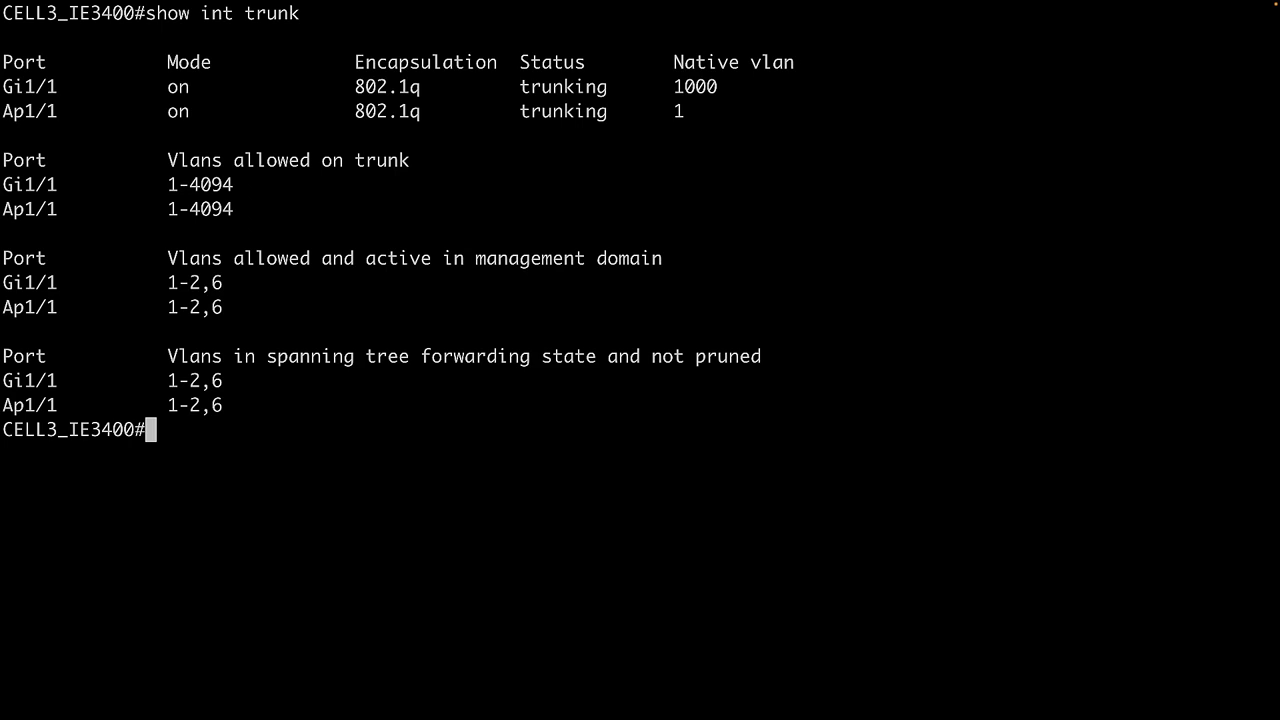
key(super+k)
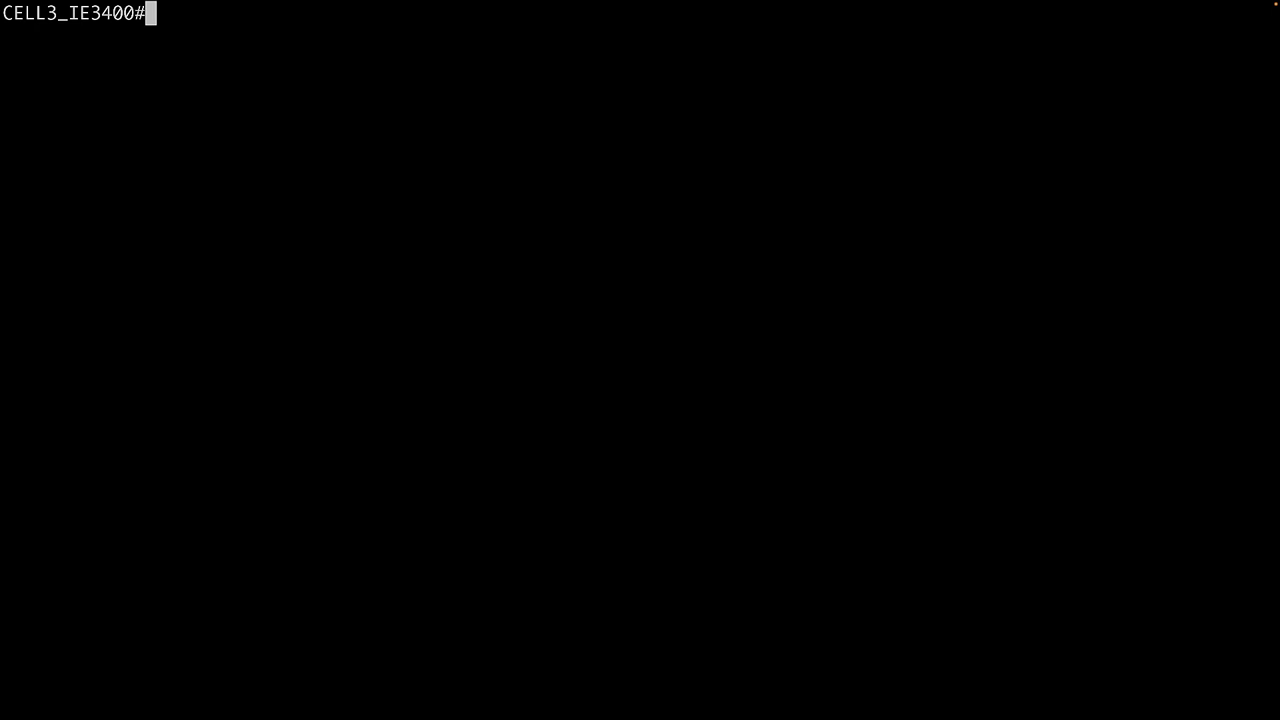
- Create VLAN 998 as a remote-span VLAN and name it CVRSPAN
text(conf t)
key(Return)
text(vlan 998)
key(Return)
text(remo)
key(Tab)
key(Return)
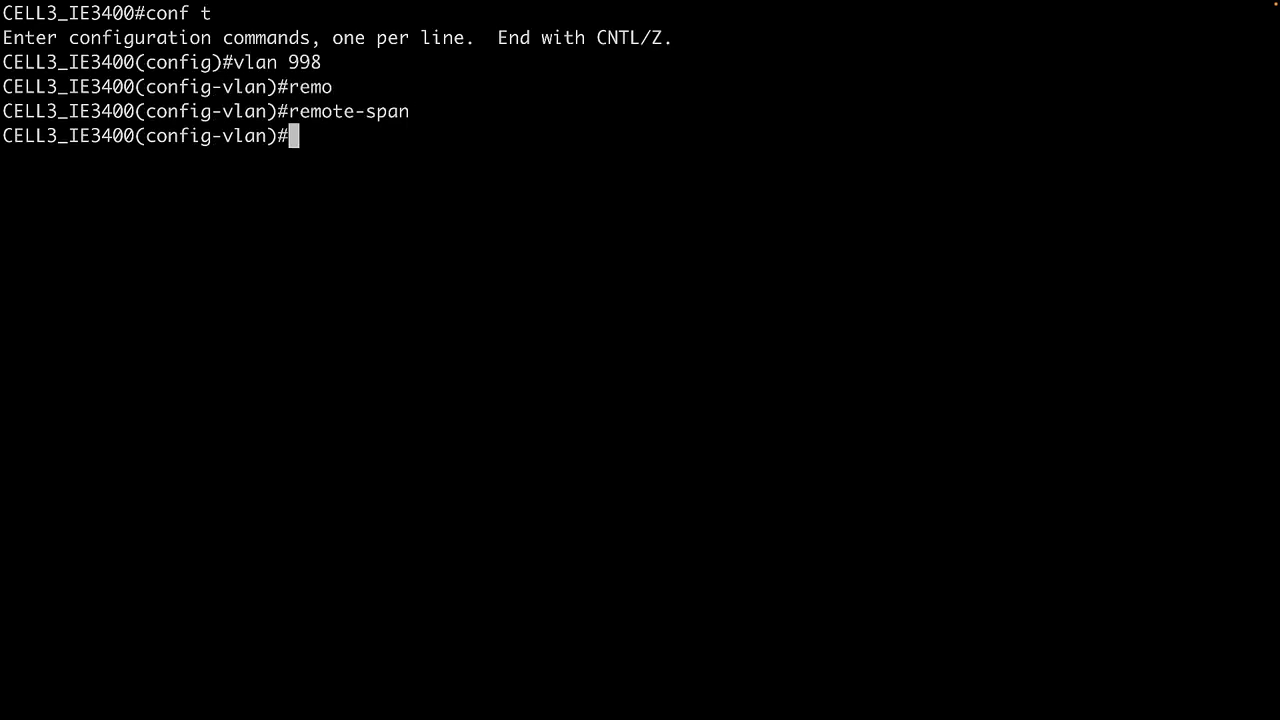
text(name CVSP)
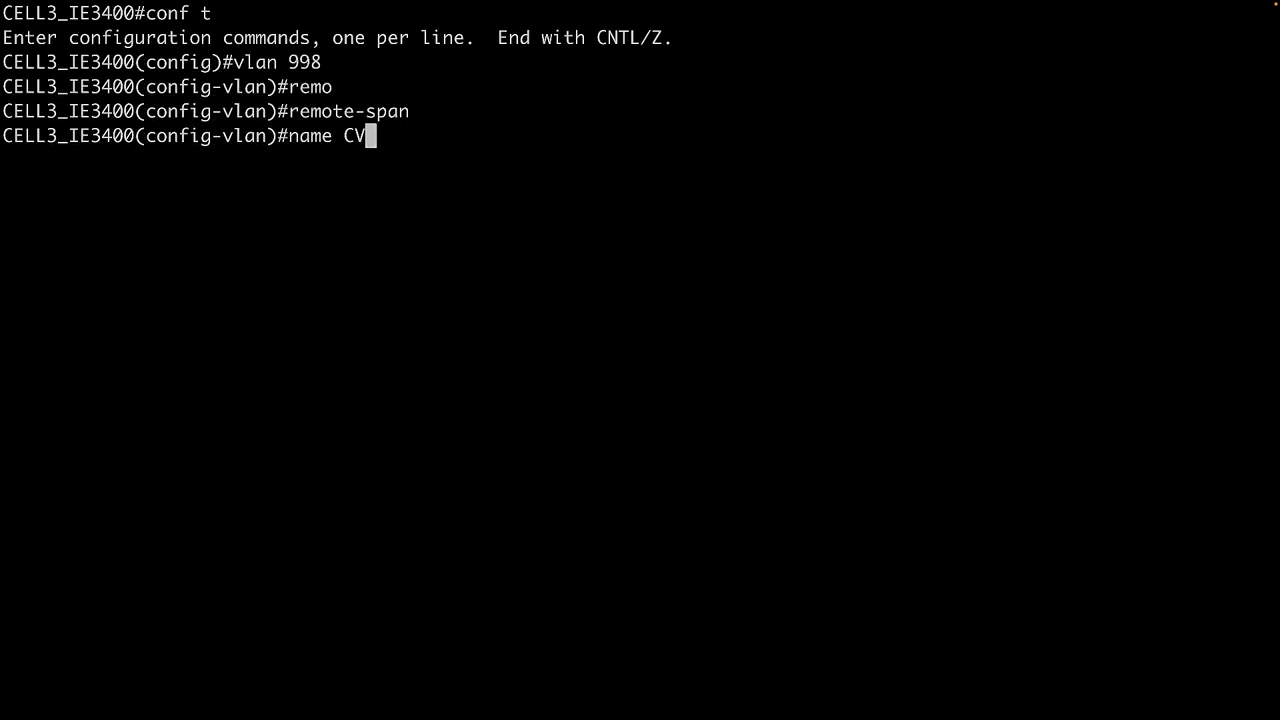
key(BackSpace)
key(BackSpace)
text(RSPAN)
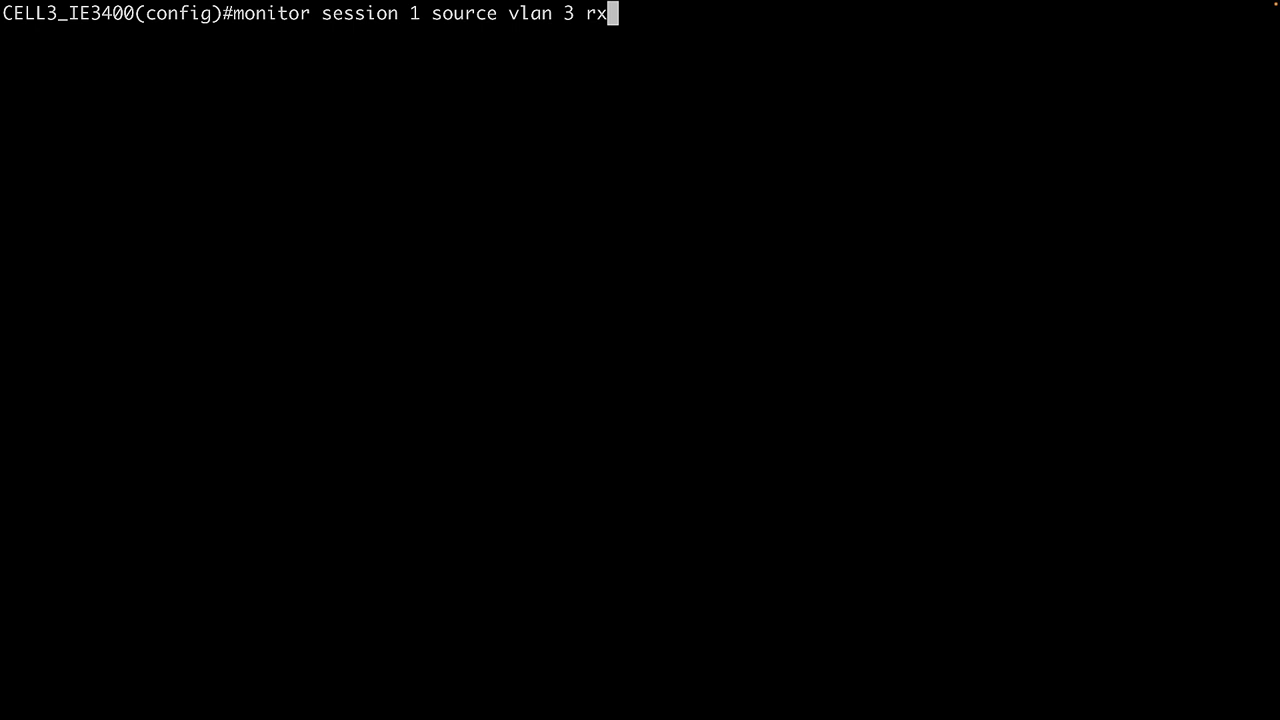
- Set VLAN 3 rx as the source of monitor session 1 and try remote VLAN 998 as its destination
key(Return)
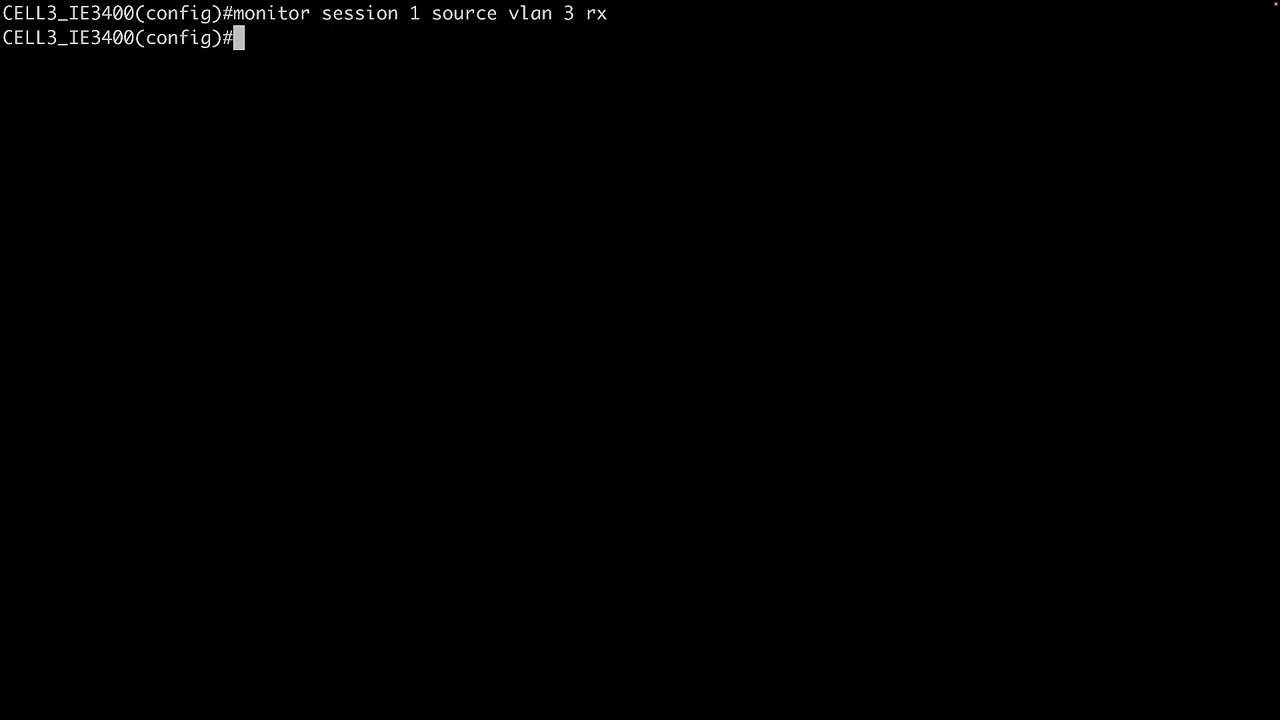
text(monitor session 1 destination remo)
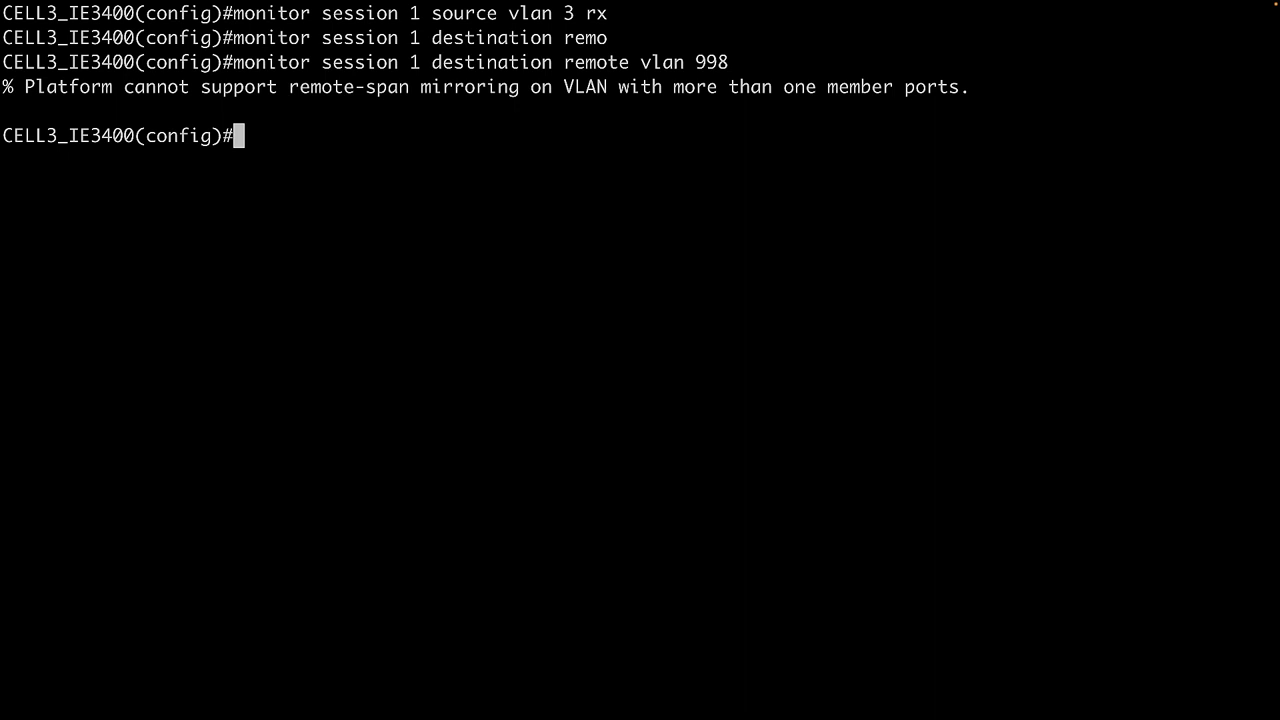
- List the trunk interfaces and remove VLAN 998 from the allowed VLANs on trunk port gig1/1
text(do sh int trunk)
key(Return)
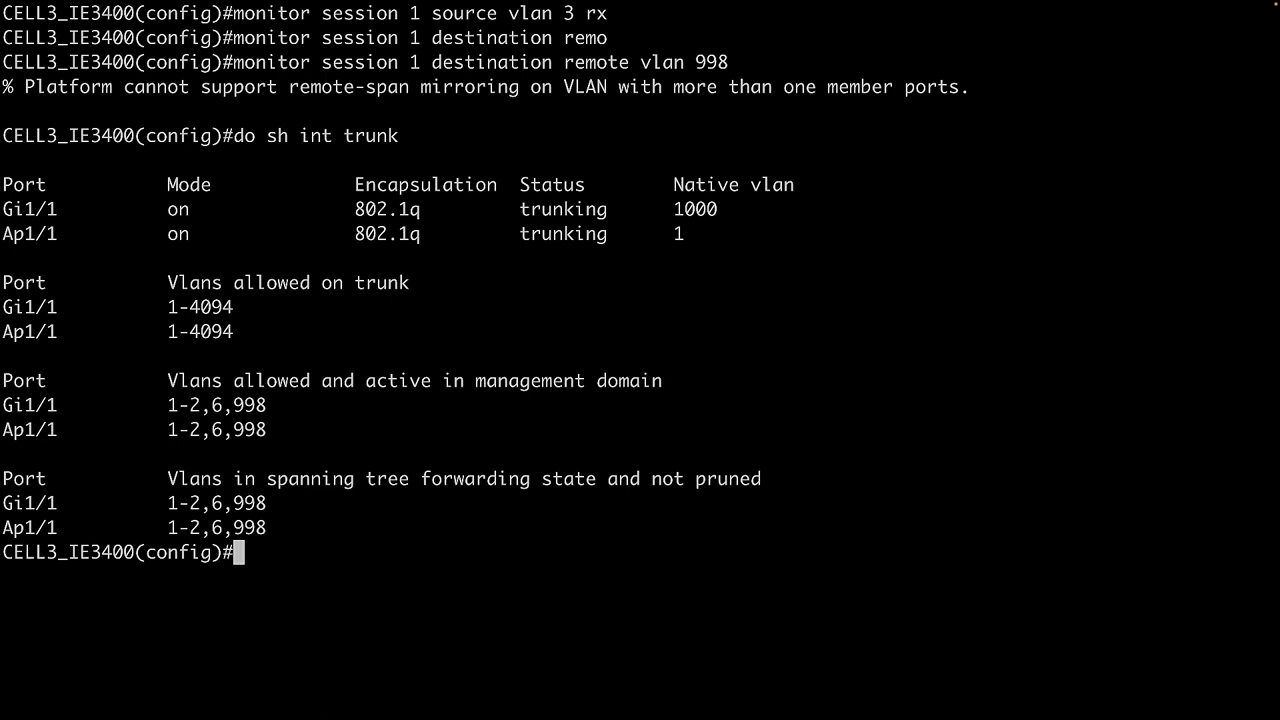
text(int gig1/1)
key(Return)
text(sw)
key(Tab)
text(tr)
key(Tab)
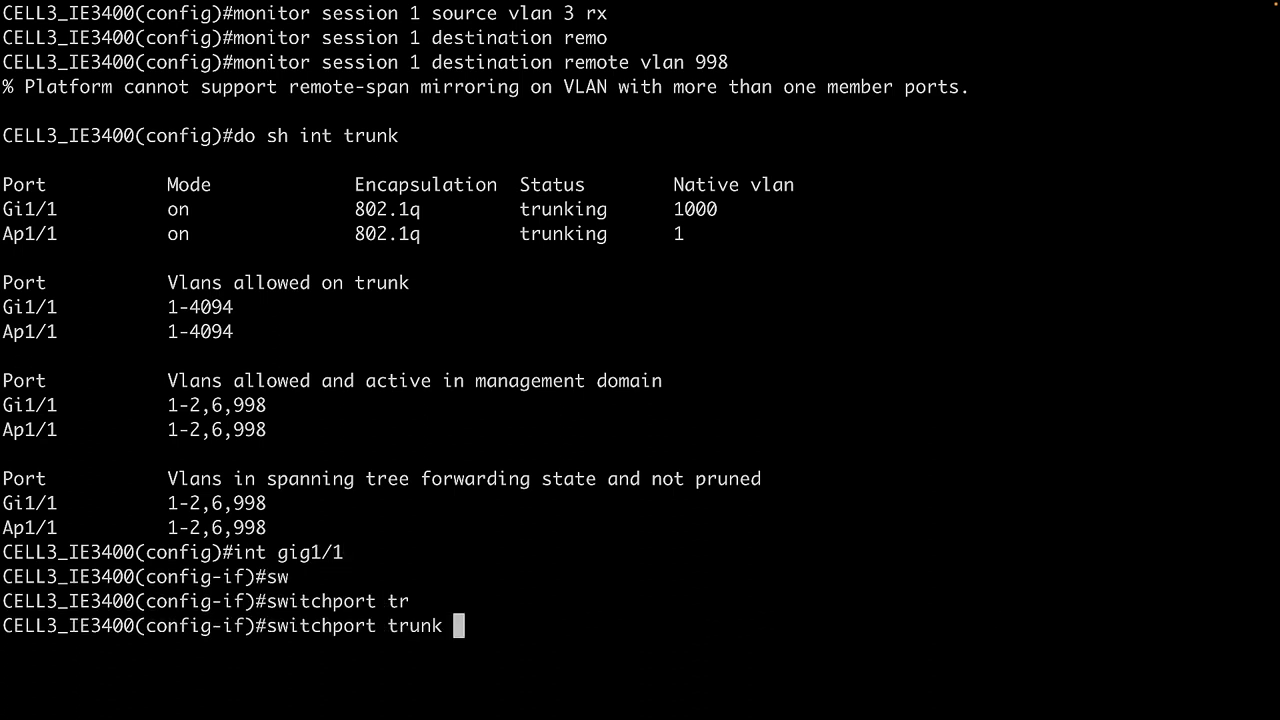
text(allowed vlan ?)
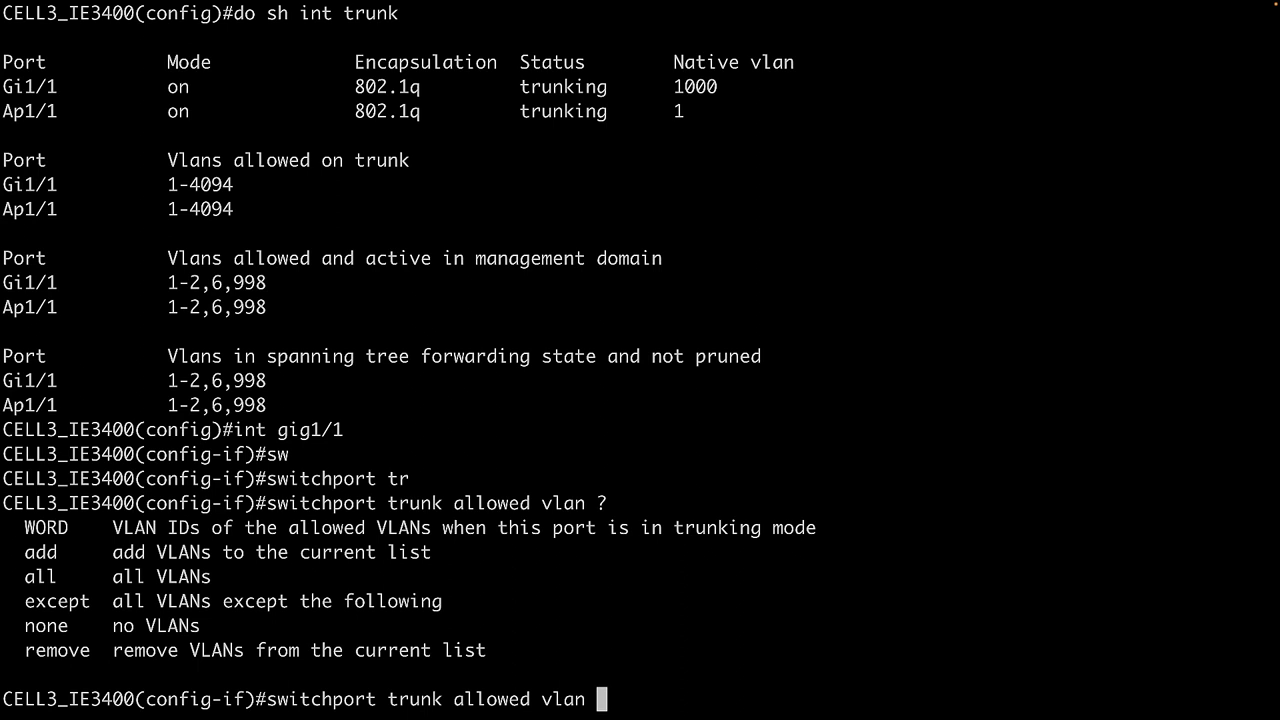
text(998)
key(BackSpace)
key(BackSpace)
key(BackSpace)
text(remove )
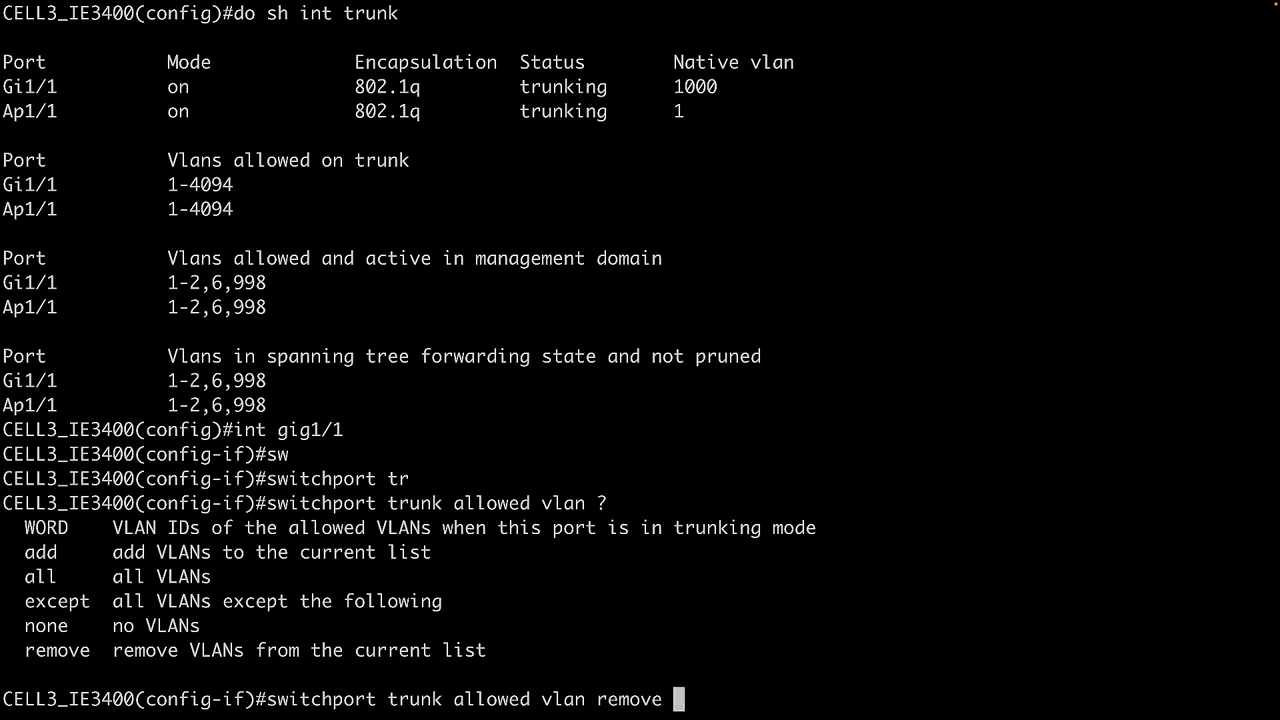
text(998)
key(Return)
text(exit)
key(Return)
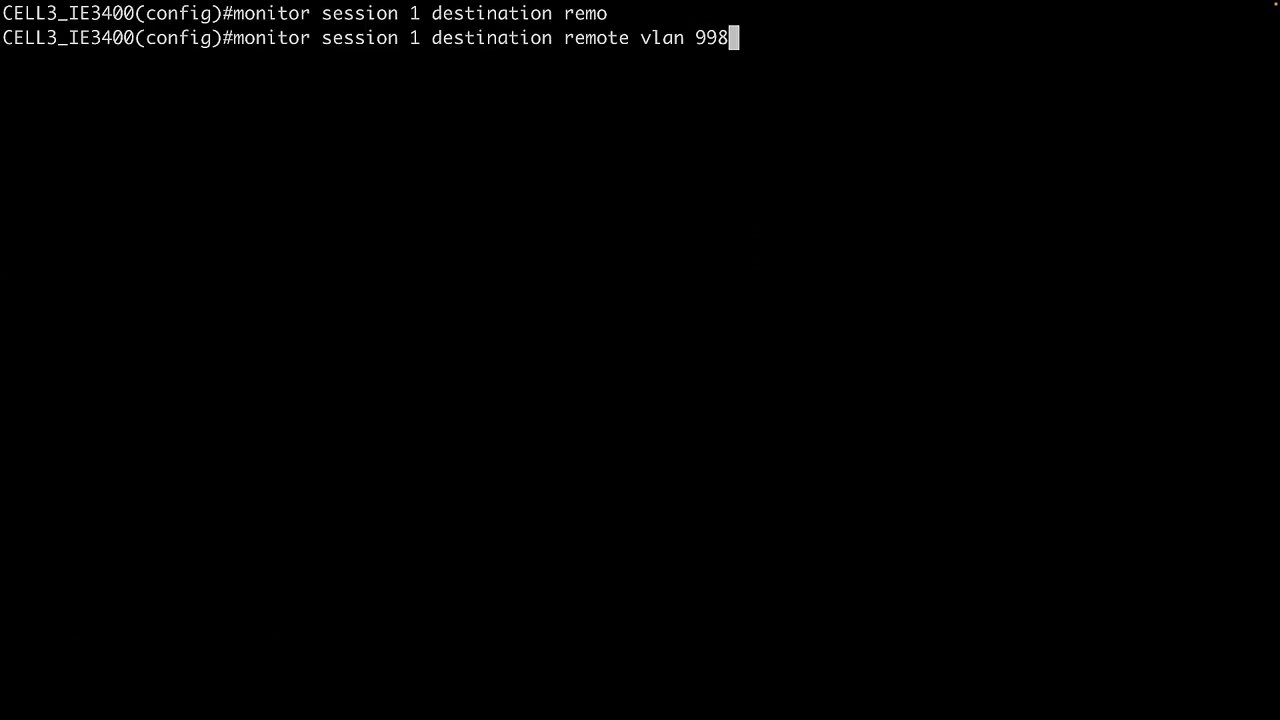
key(Return)
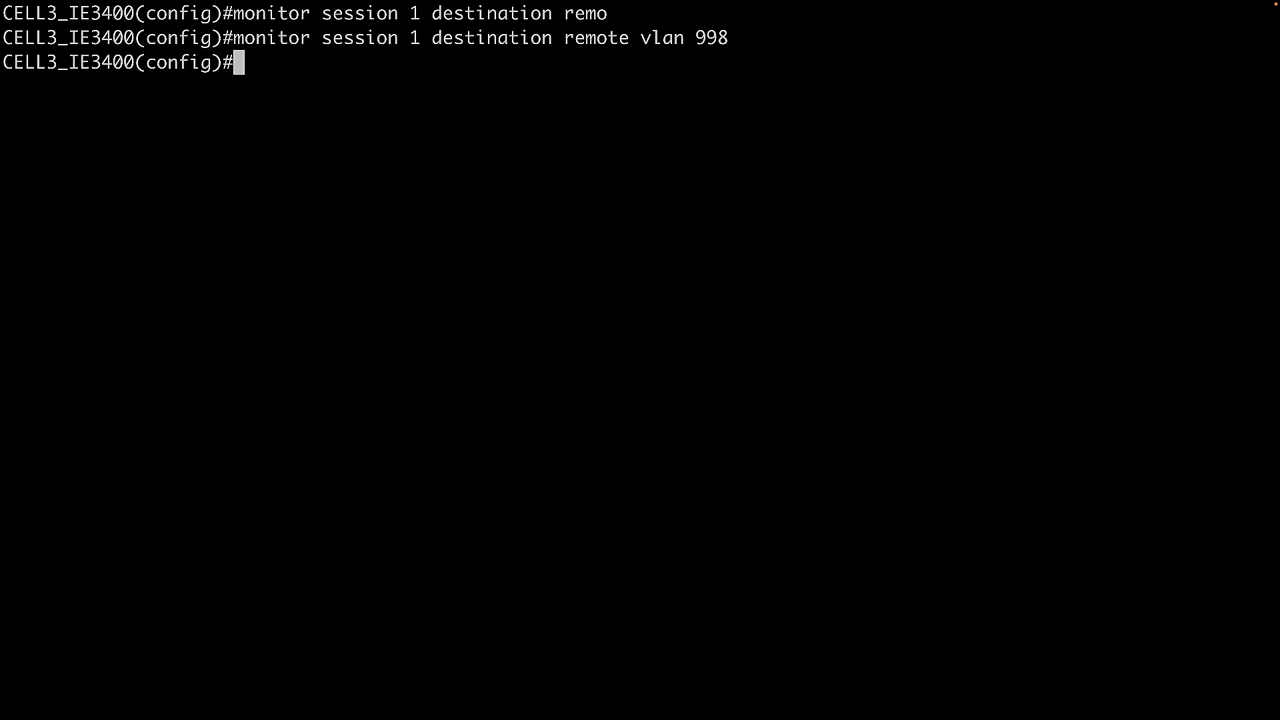
- Set the destination of monitor session 1 to remote VLAN 998 and add format-erspan to 172.16.0.30
text(monitor)
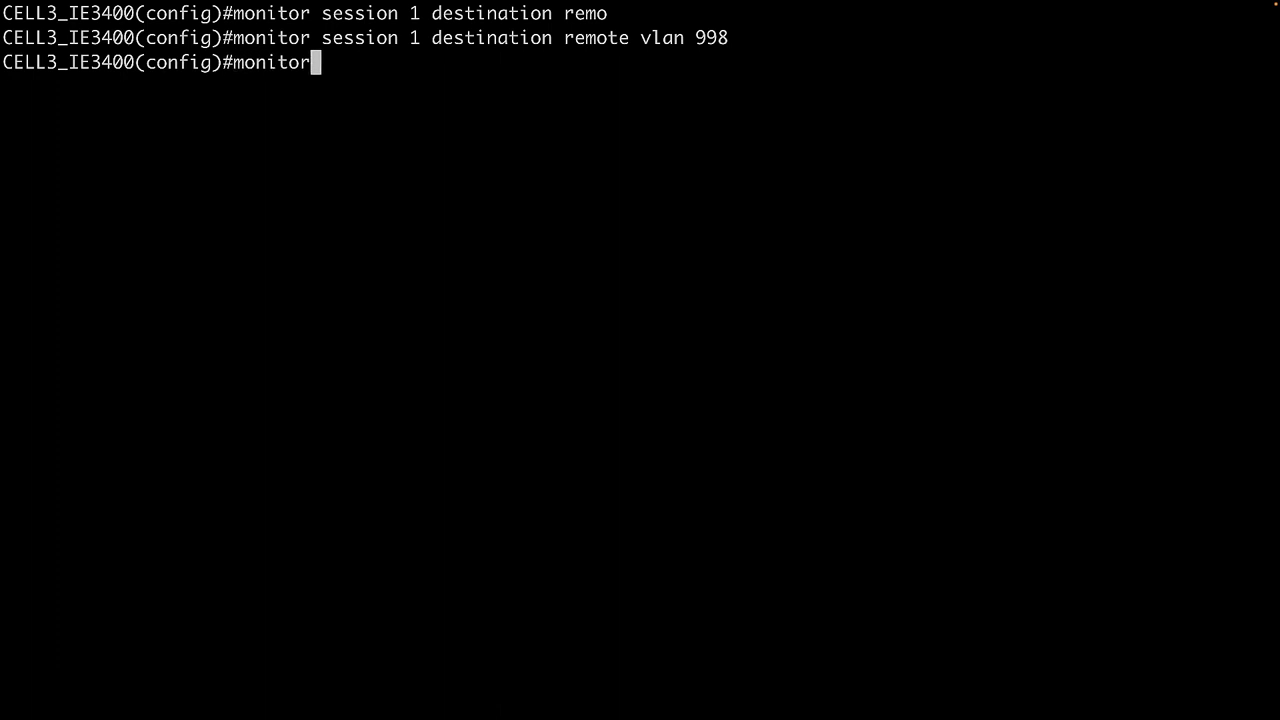
text( session 1 destination format-erspan 172.16.0.30)
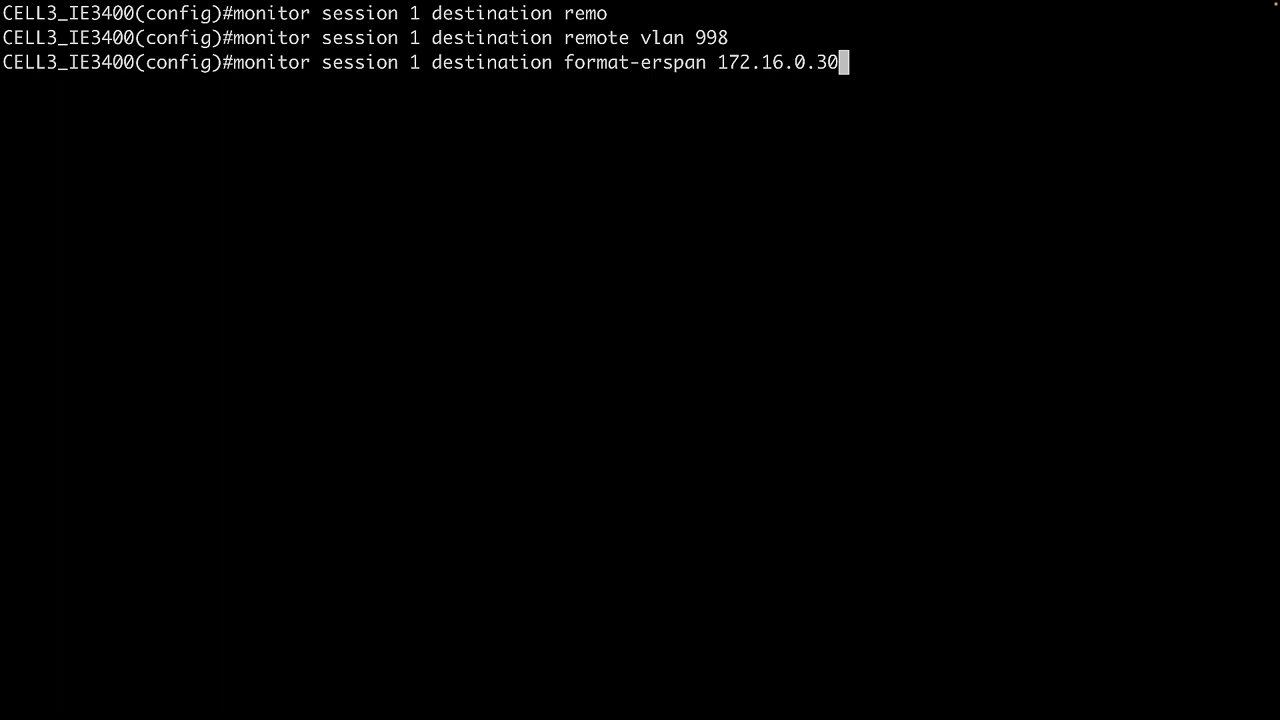
key(Return)
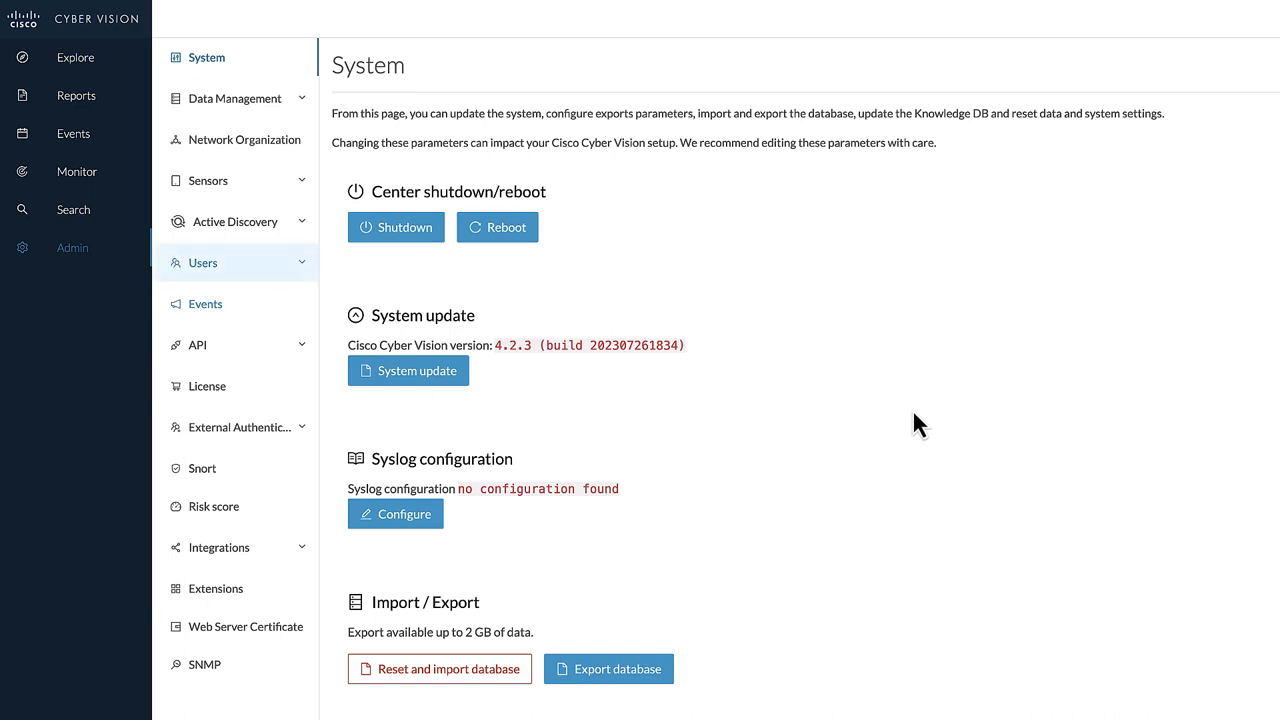
- In Cisco Cyber Vision, import the sensor management extension file from the Downloads folder
click(238, 598)
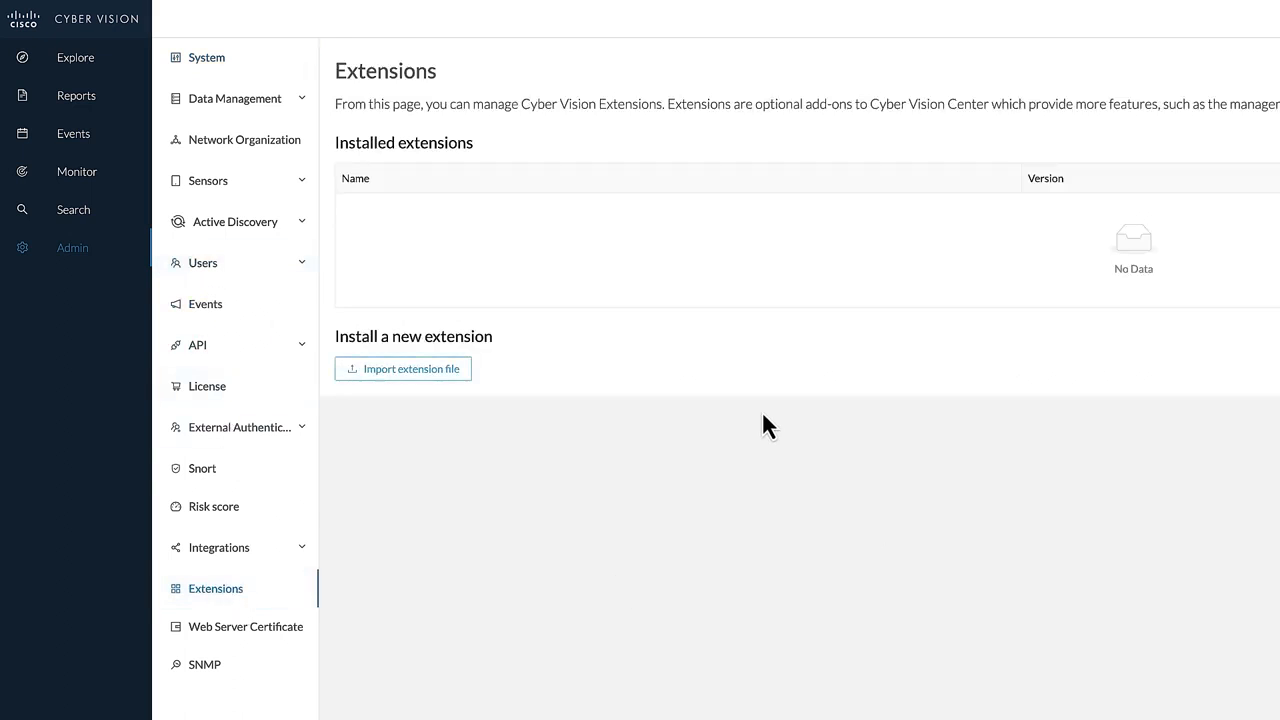
click(418, 378)
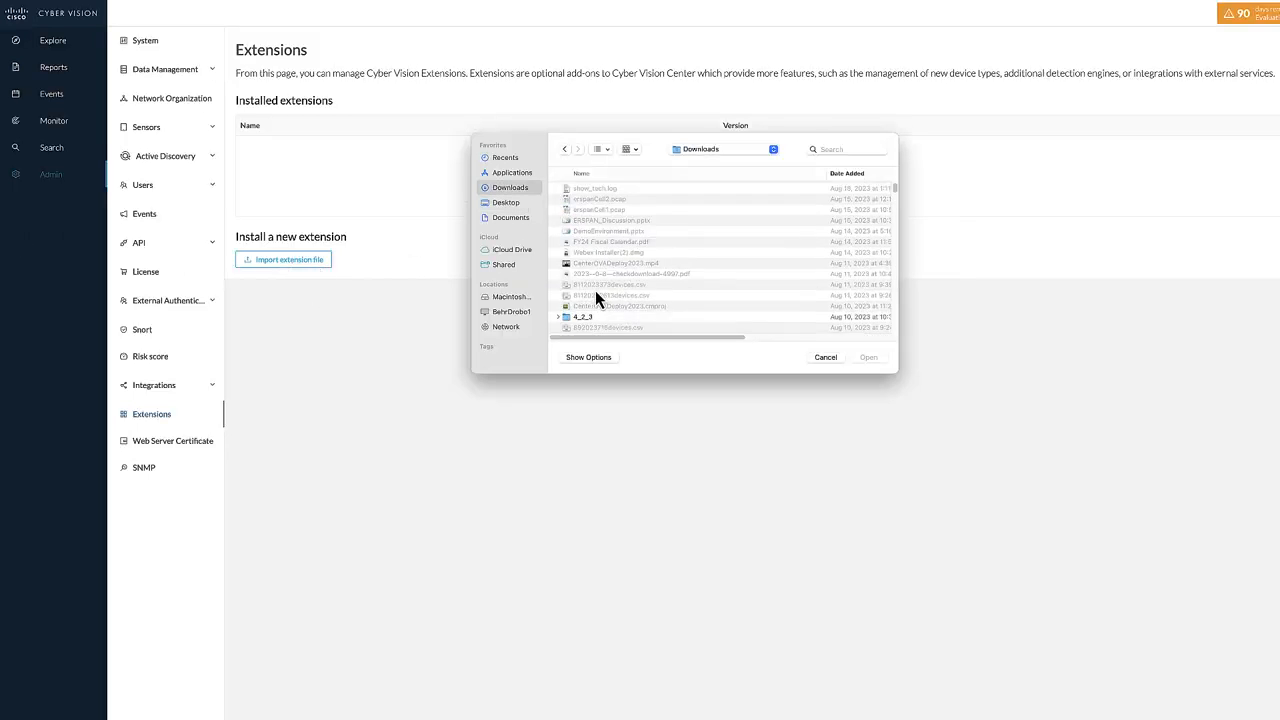
click(672, 197)
click(868, 357)
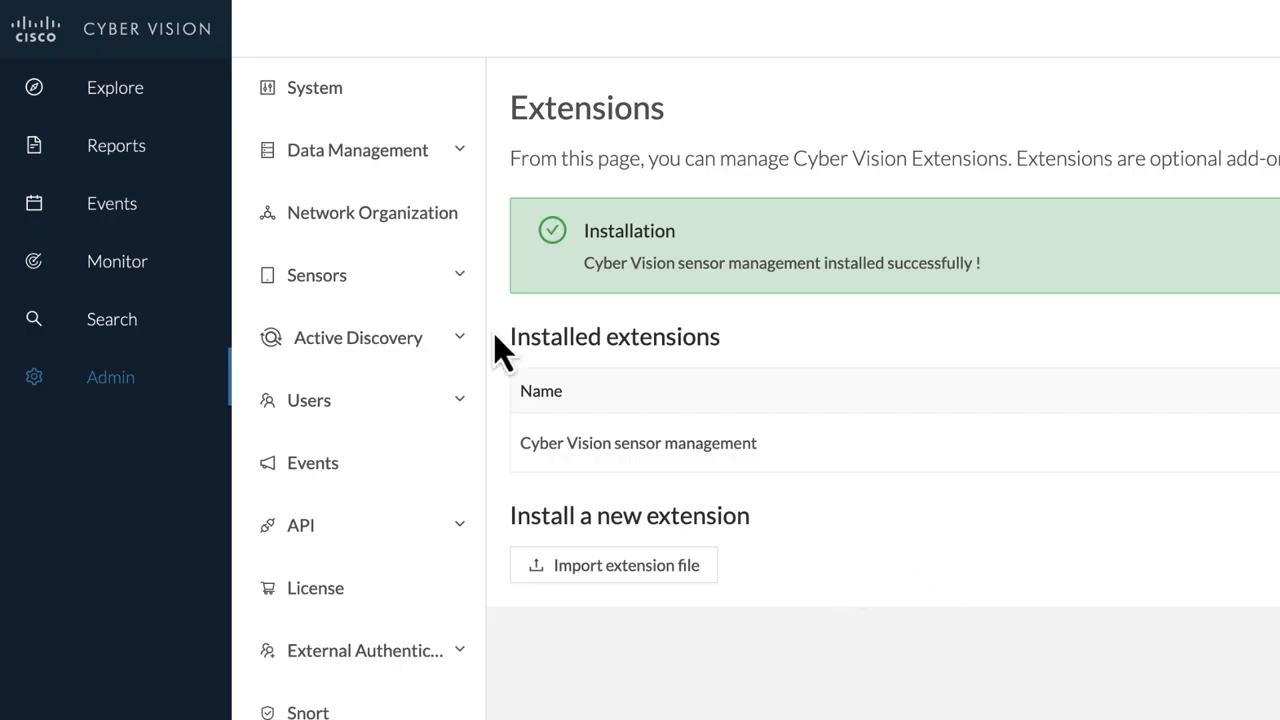
- Start a new sensor installation via extension from the Sensor Explorer
click(164, 122)
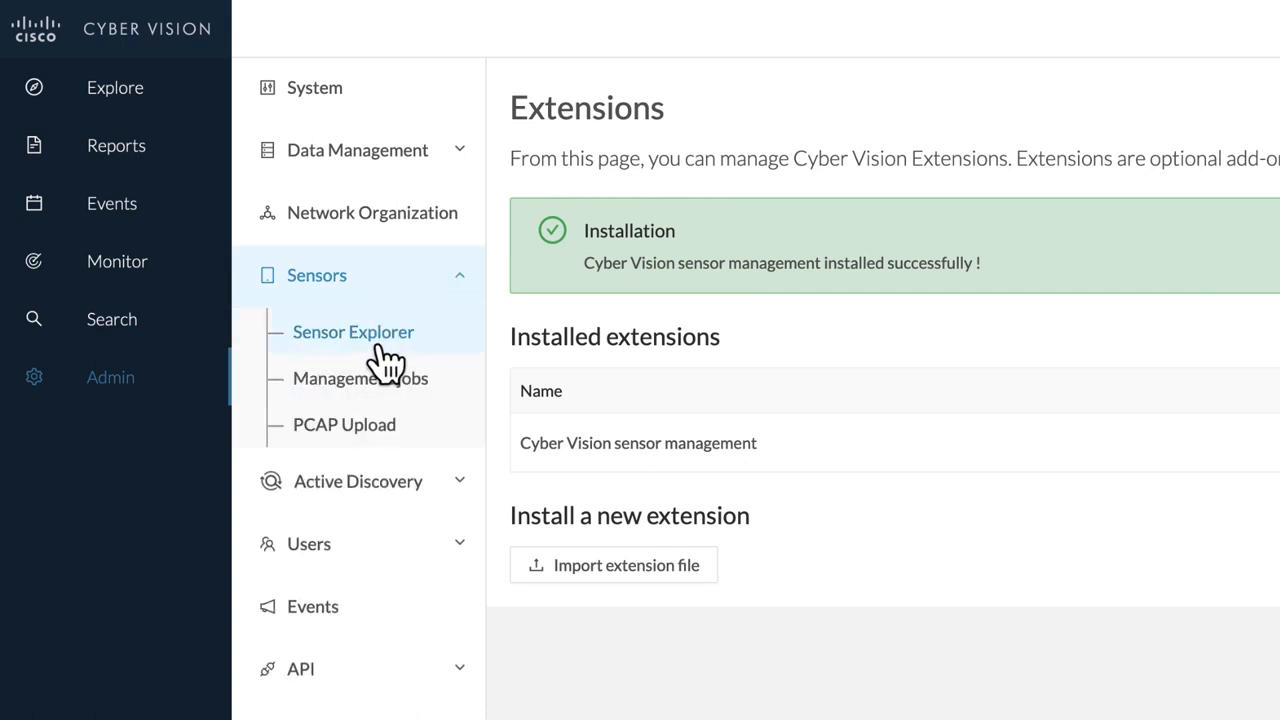
click(380, 347)
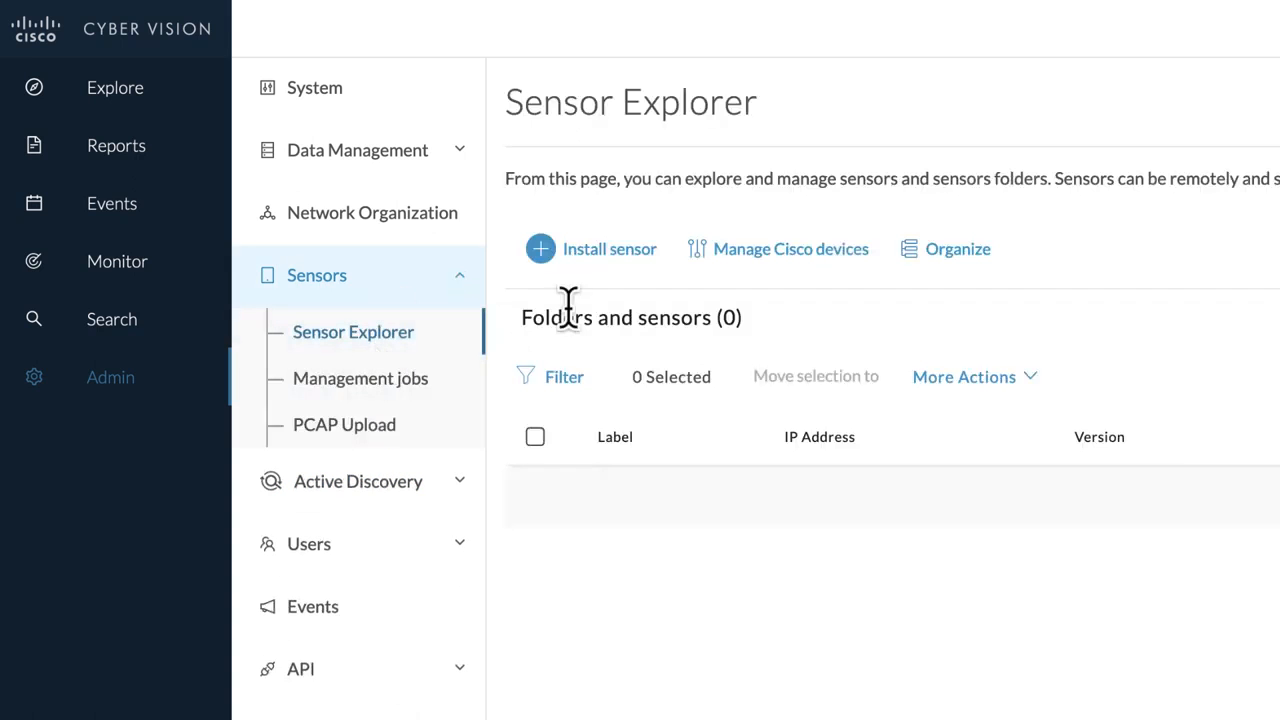
click(620, 252)
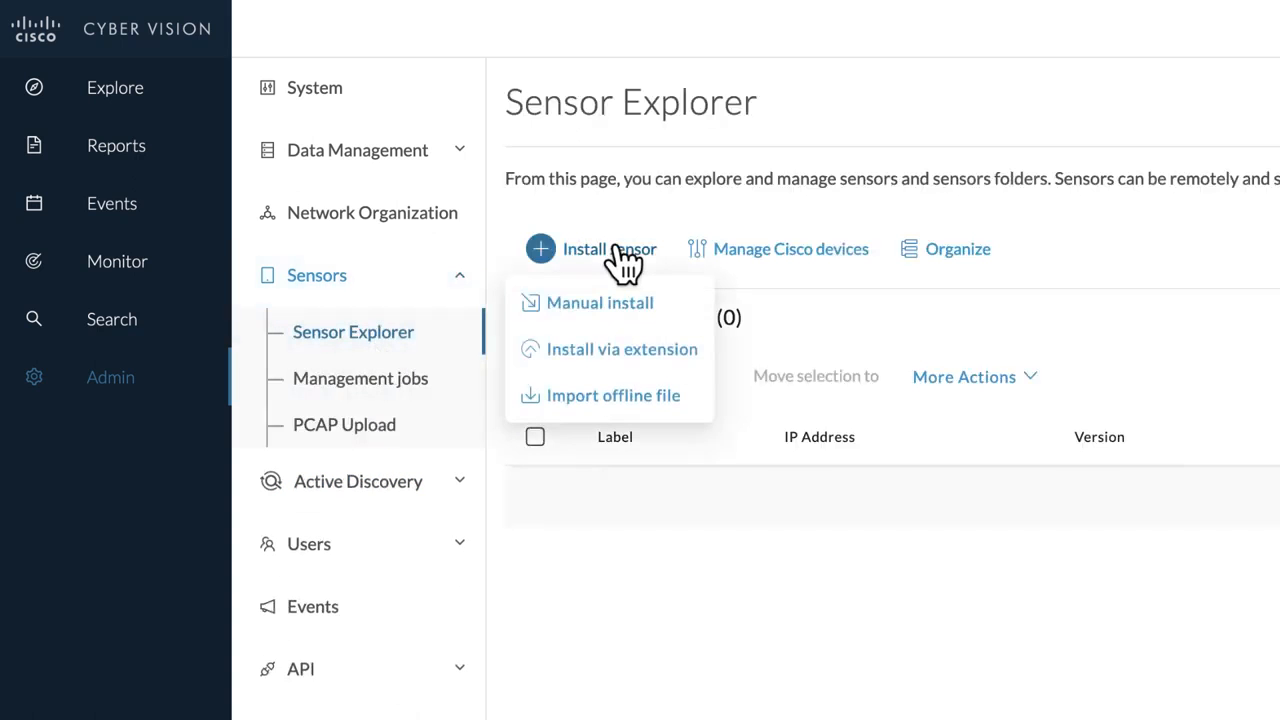
click(592, 372)
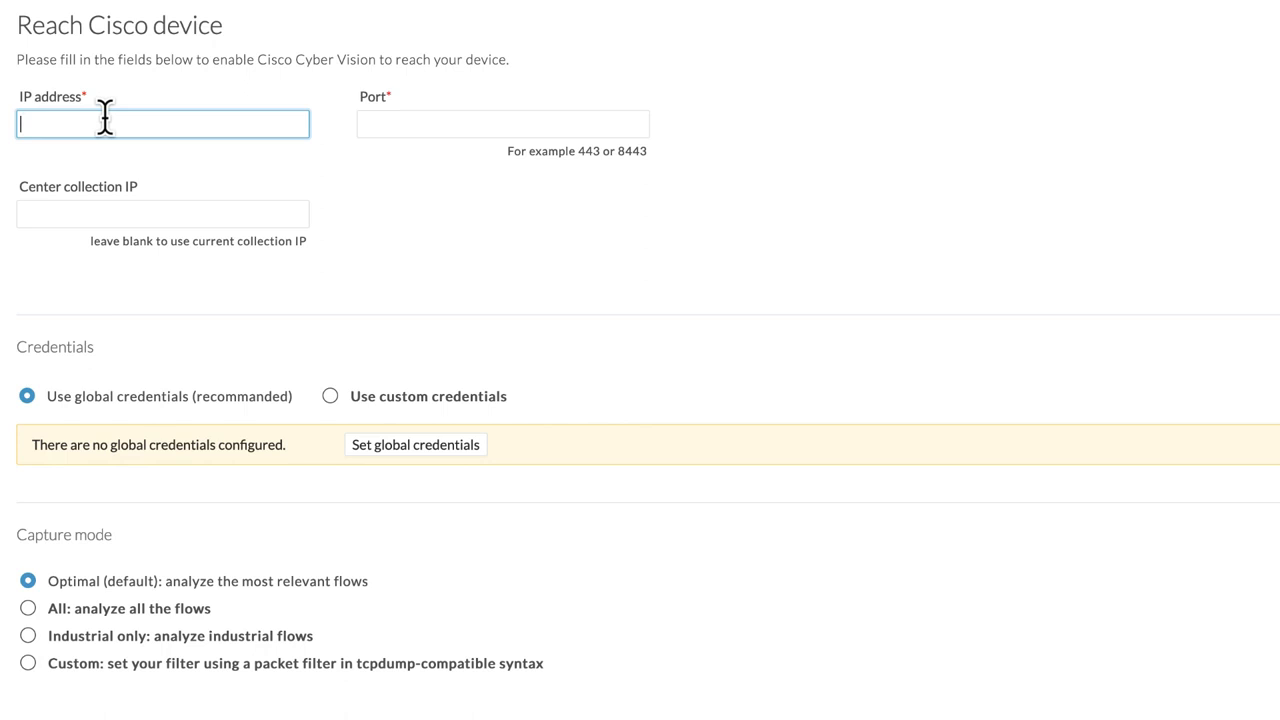
- Set the Cisco device's IP address to 192.168.2.30 and port to 443, leaving the center collection IP blank
text(192.168.2.30)
click(374, 118)
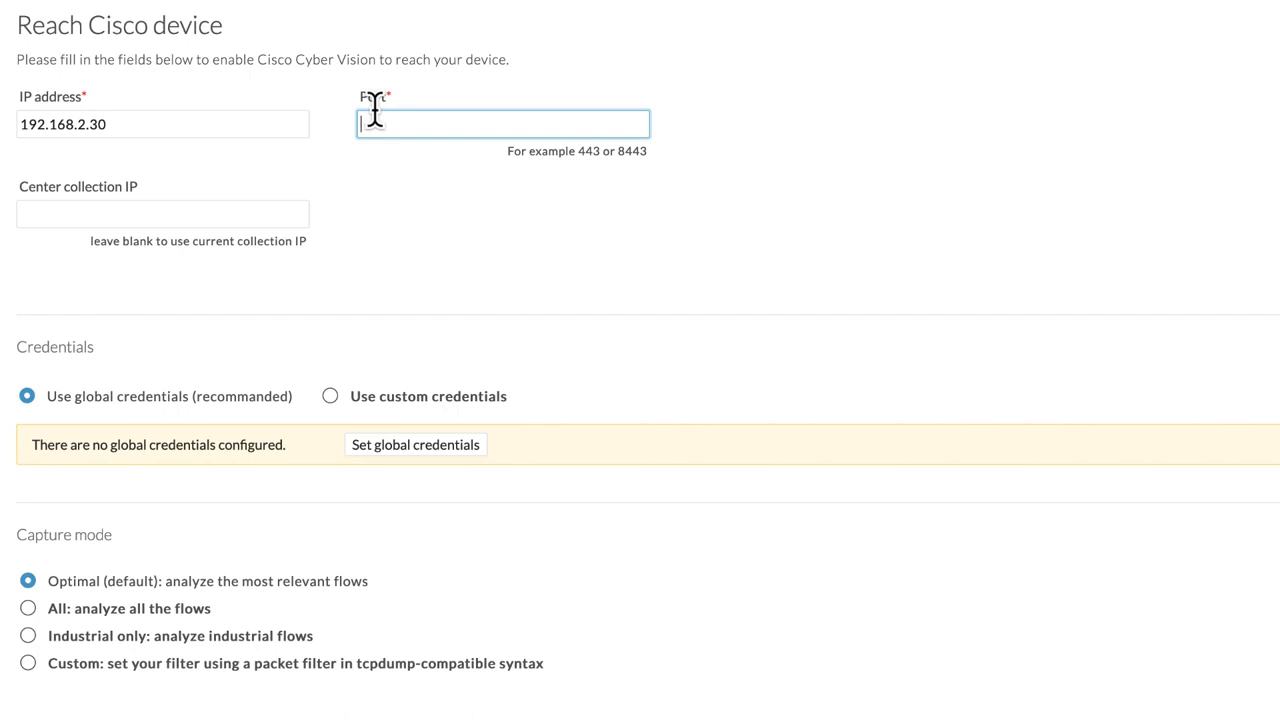
text(443)
click(262, 205)
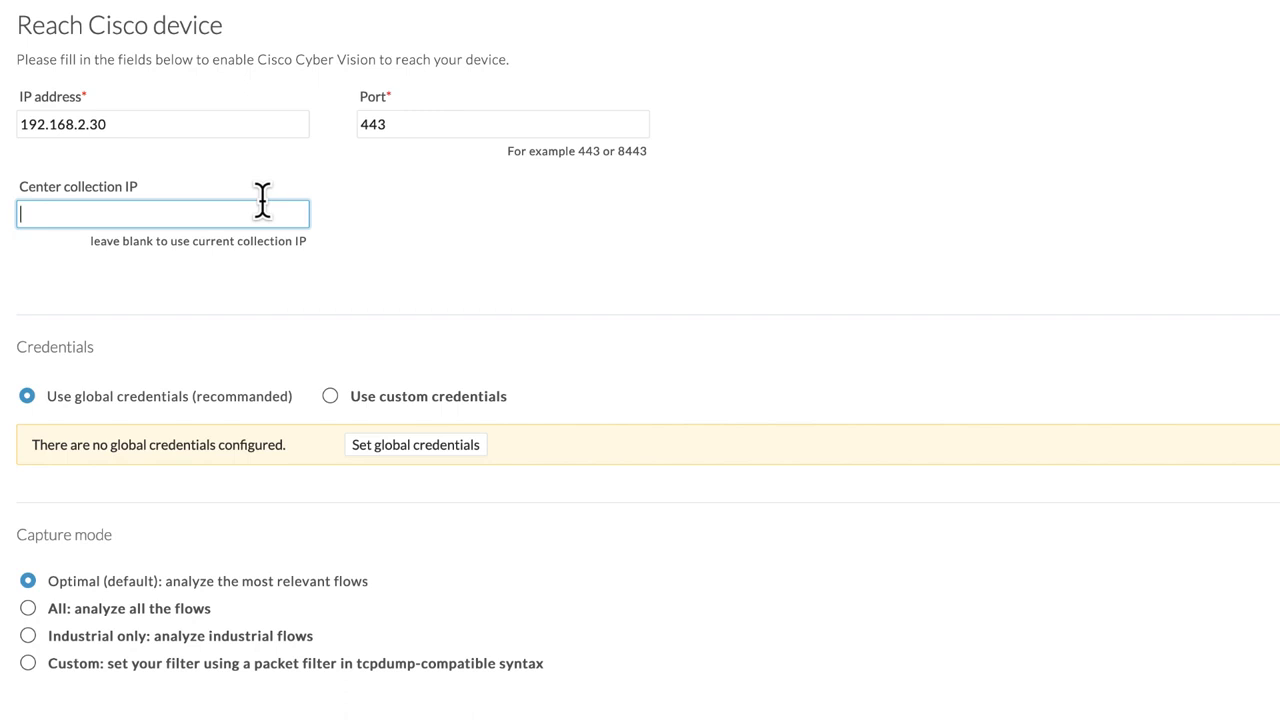
- Set global credentials for reaching the Cisco device and connect to it
click(288, 406)
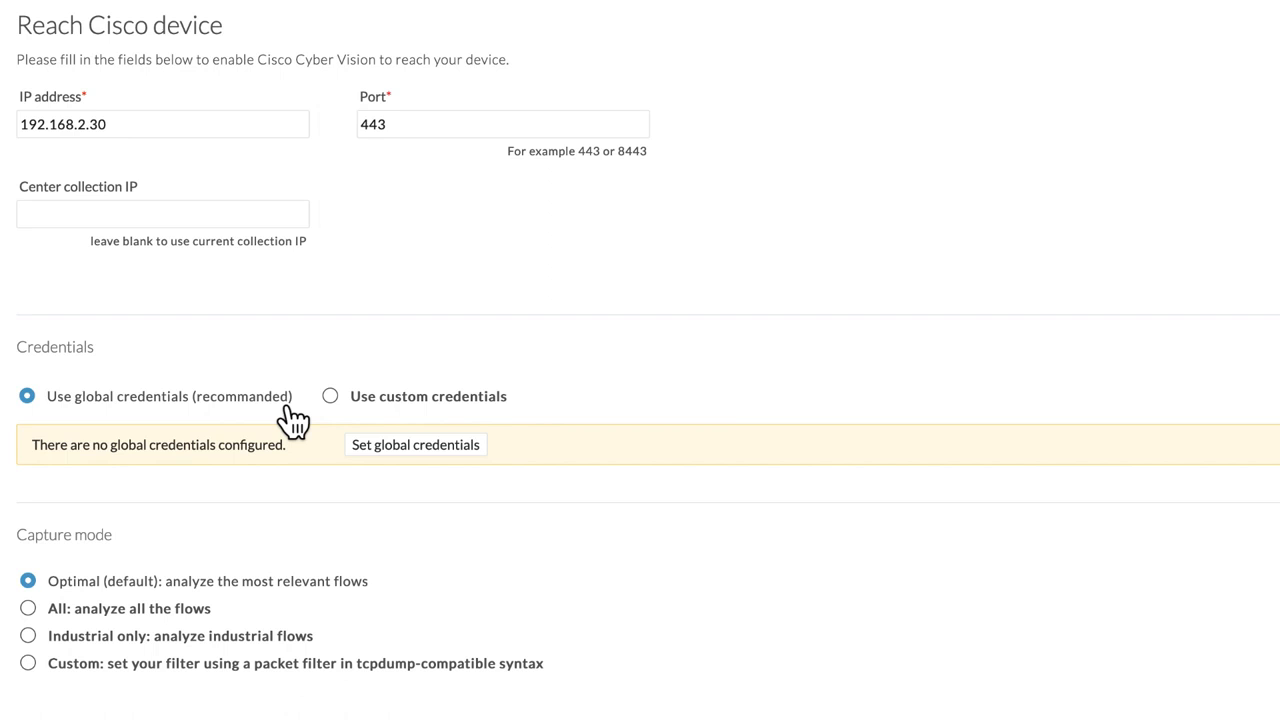
click(386, 444)
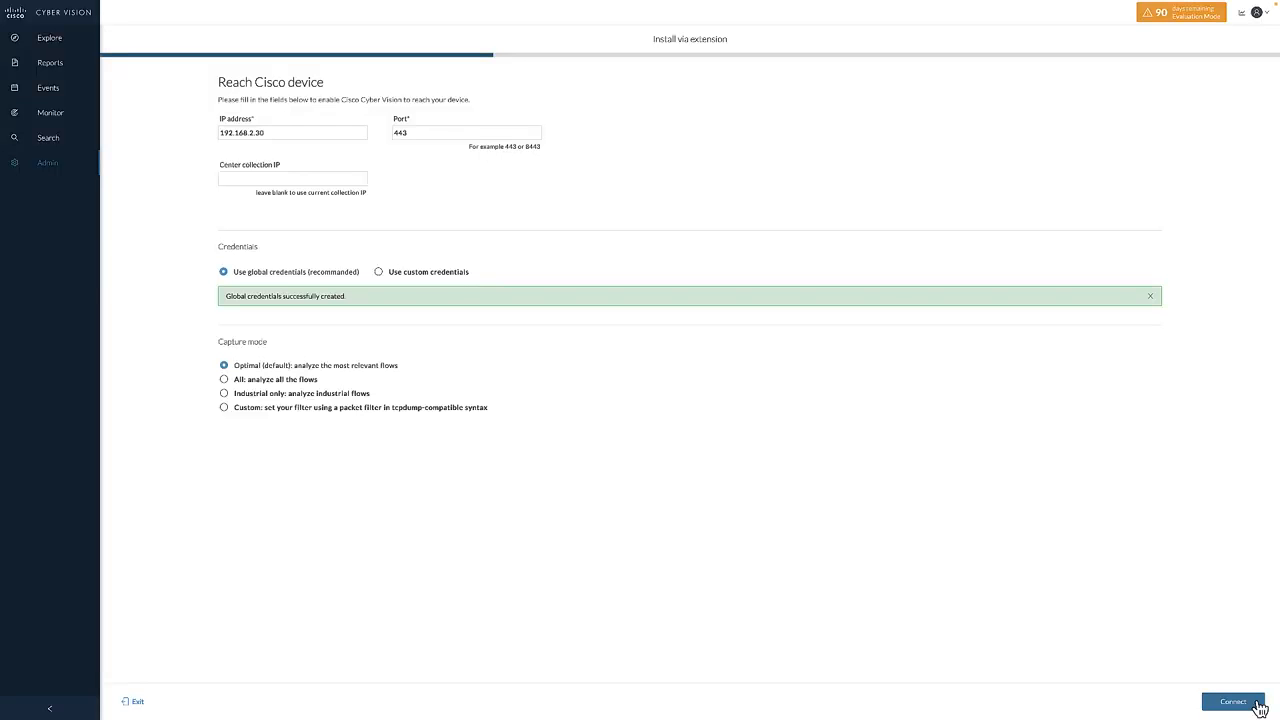
click(1257, 705)
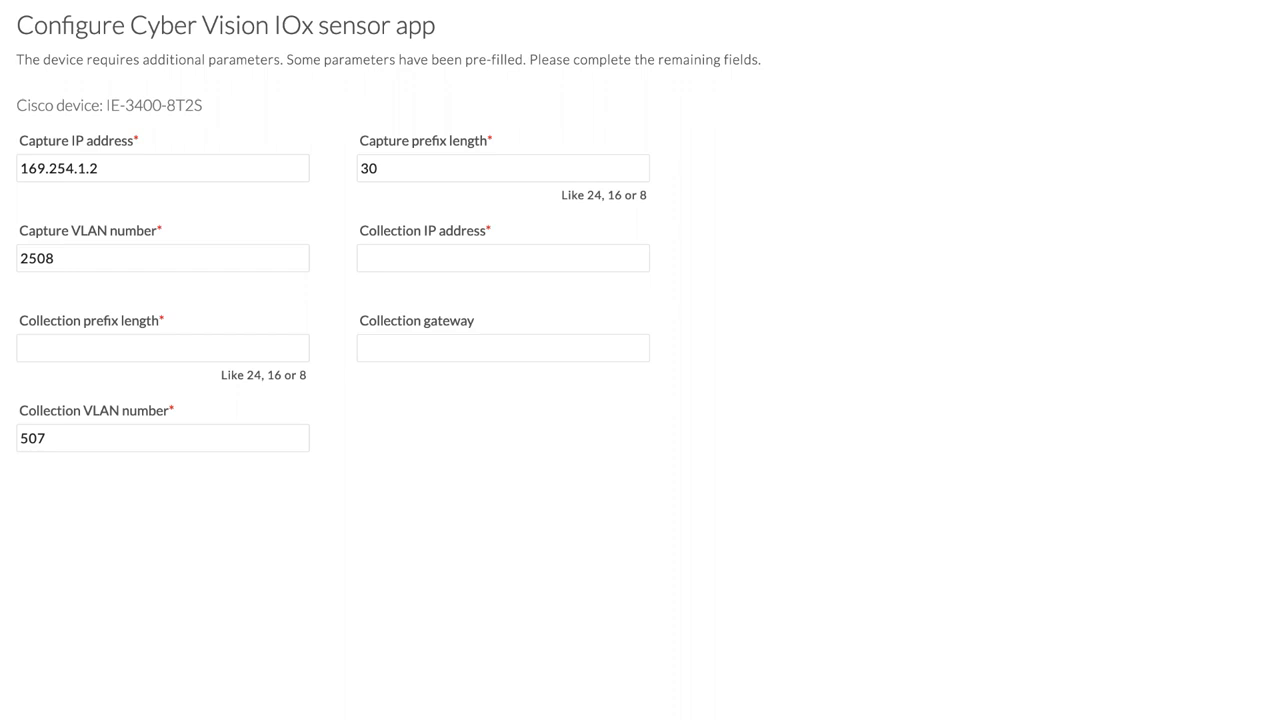
drag(202, 105, 109, 103)
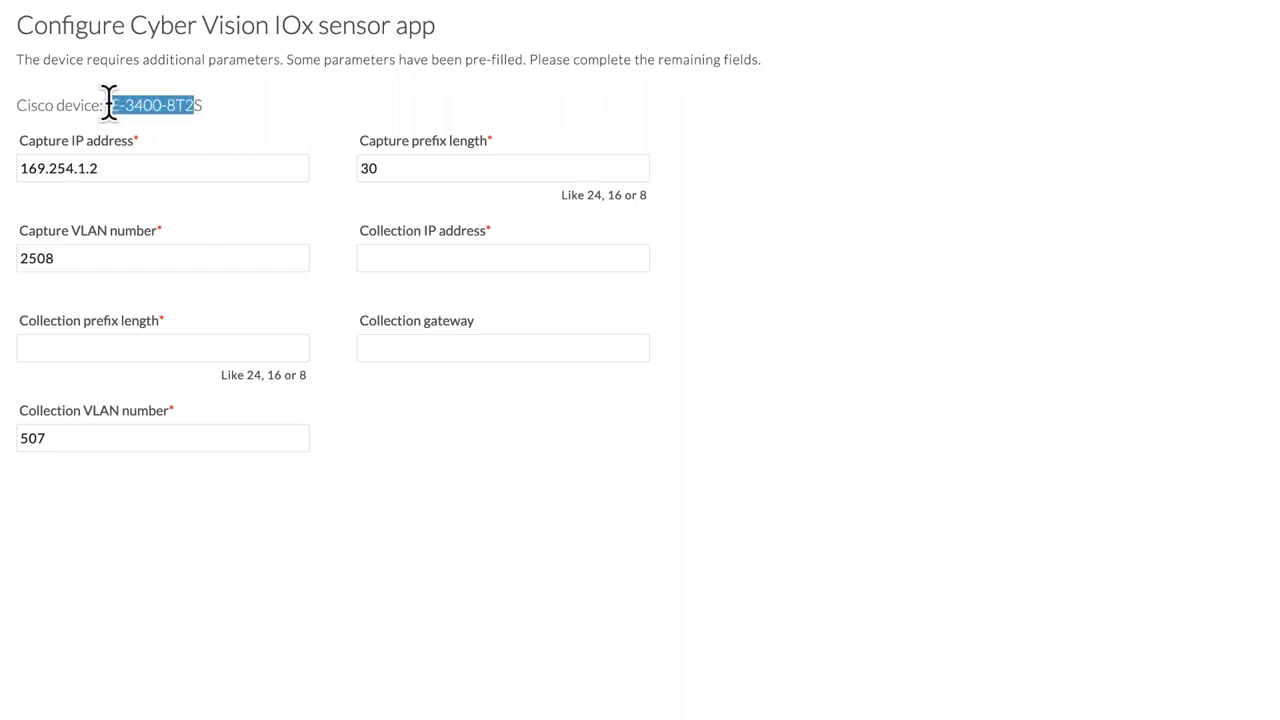
click(245, 125)
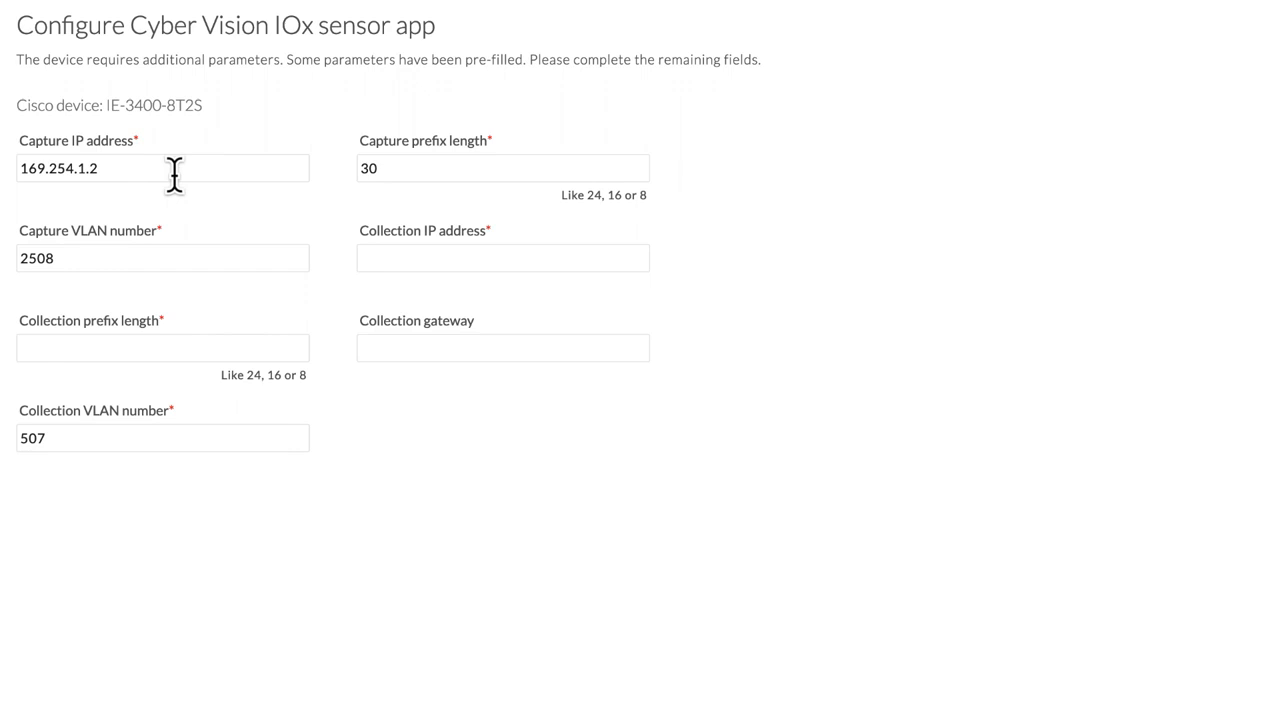
- Set the sensor's capture IP address to 172.16.0.30 and capture VLAN to 998, keeping the capture prefix length at 30
triple_click(114, 170)
text(172.16.0.30)
key(Tab)
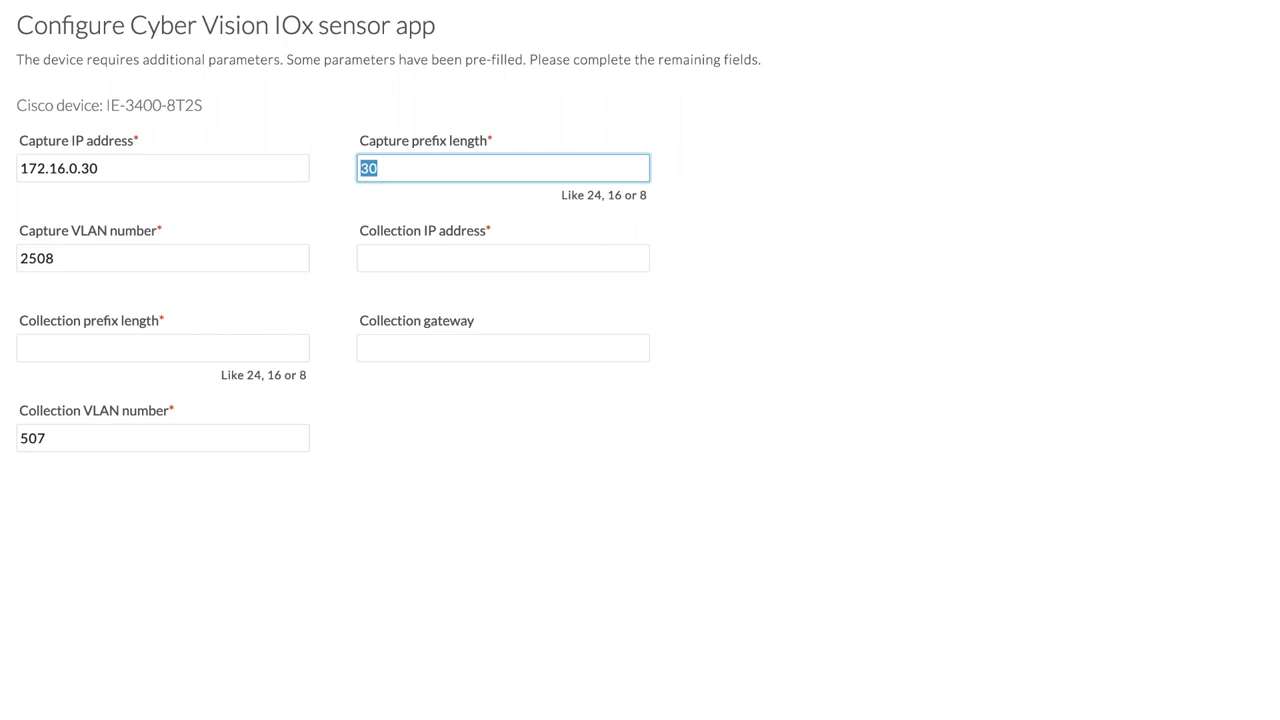
key(Tab)
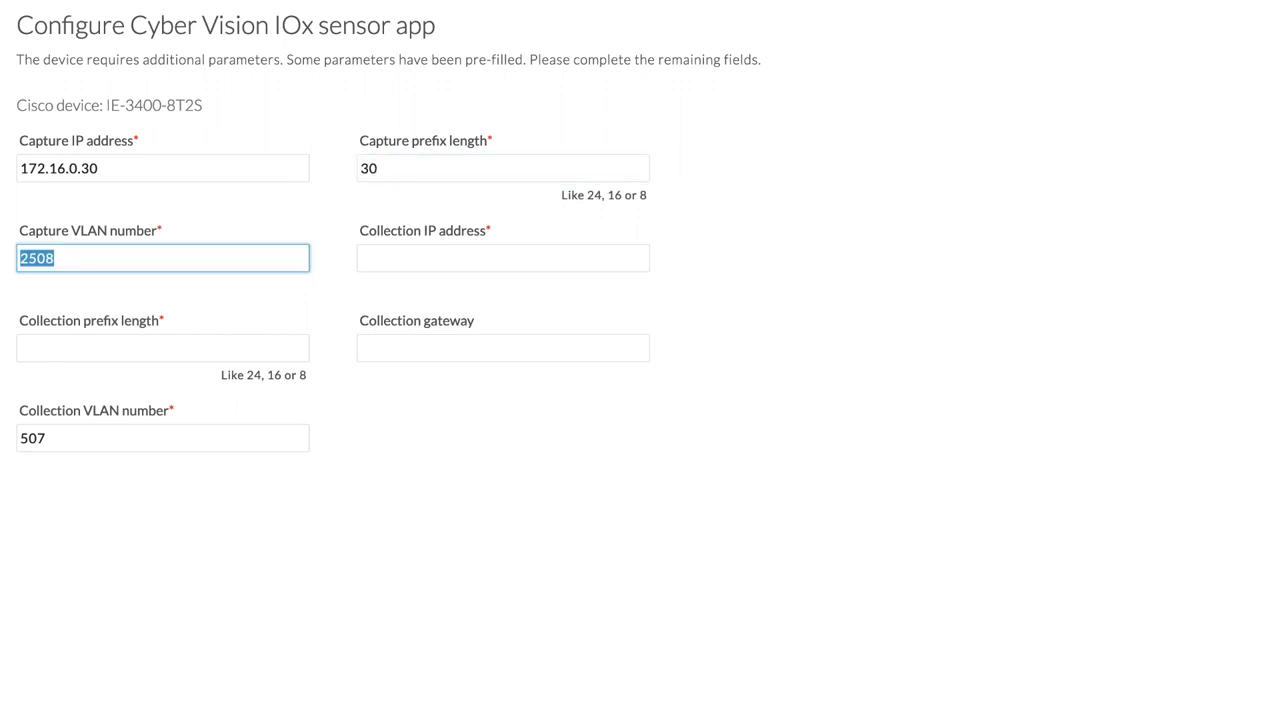
text(998)
key(Tab)
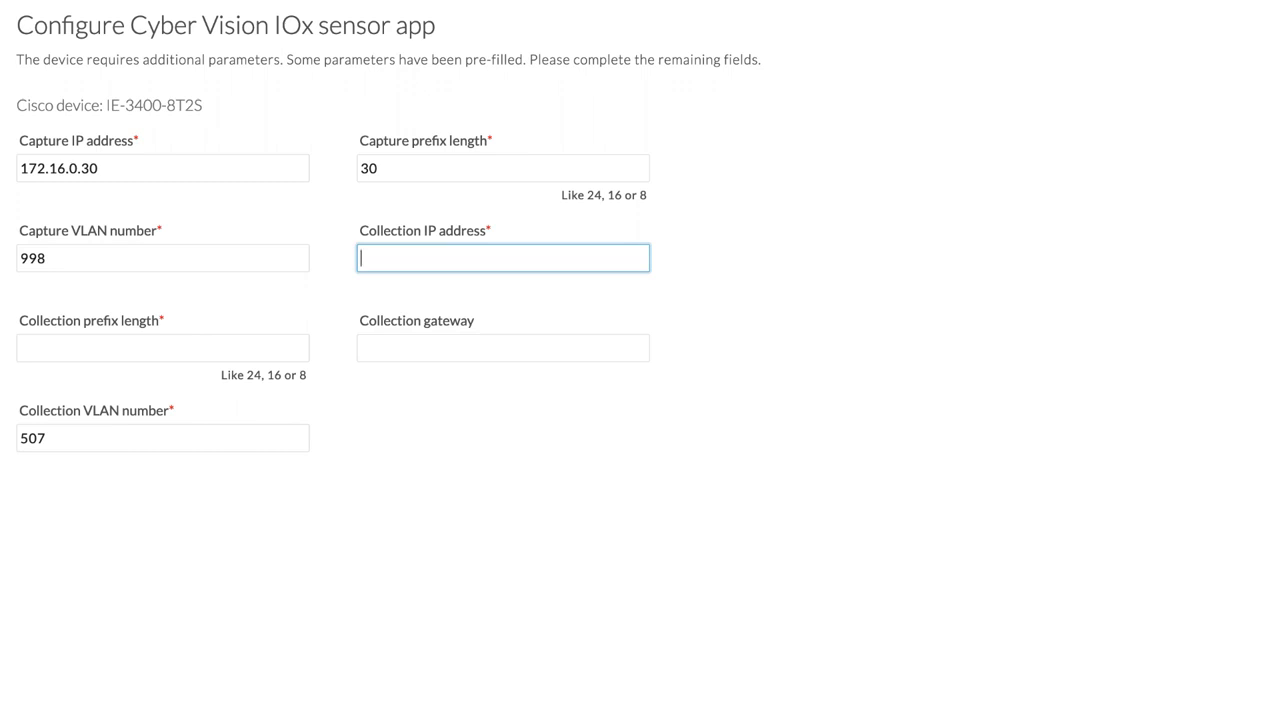
- Set the collection IP address to 192.168.6.30, prefix length 24, gateway 192.168.6.1 and VLAN 6, and continue to the Active Discovery configuration
text(192.168.6.30)
key(Tab)
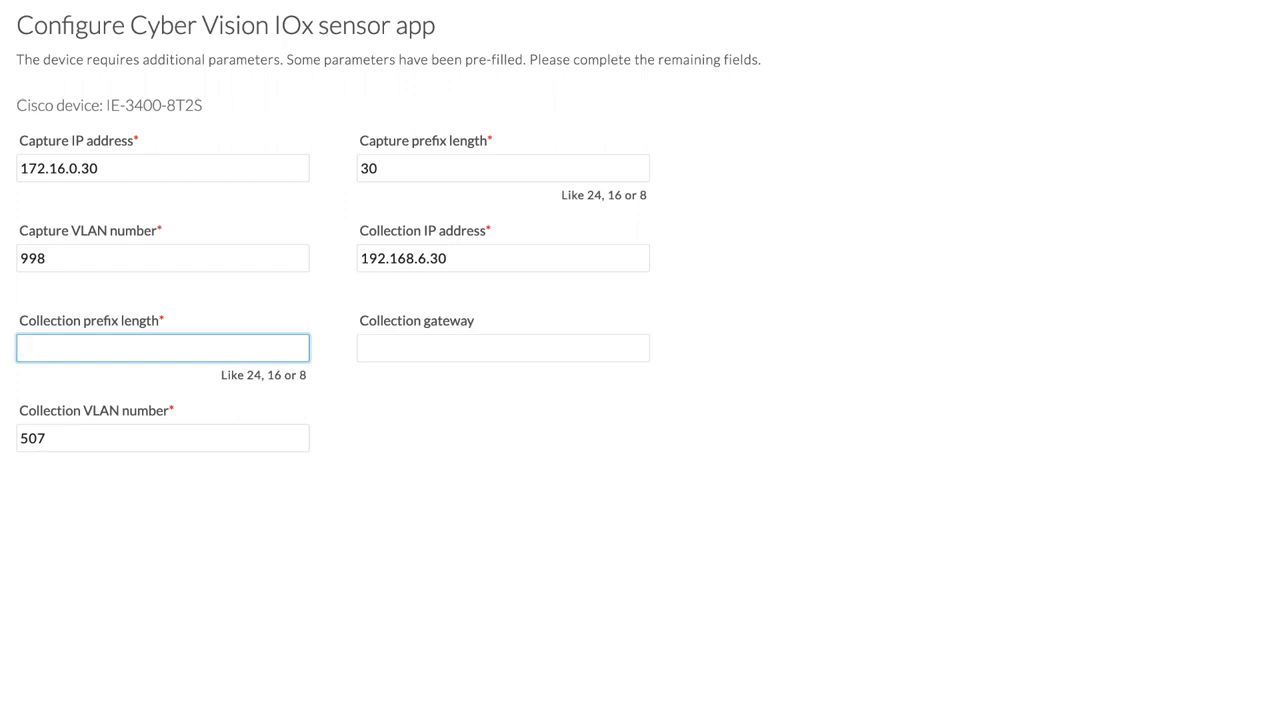
text(24)
key(Tab)
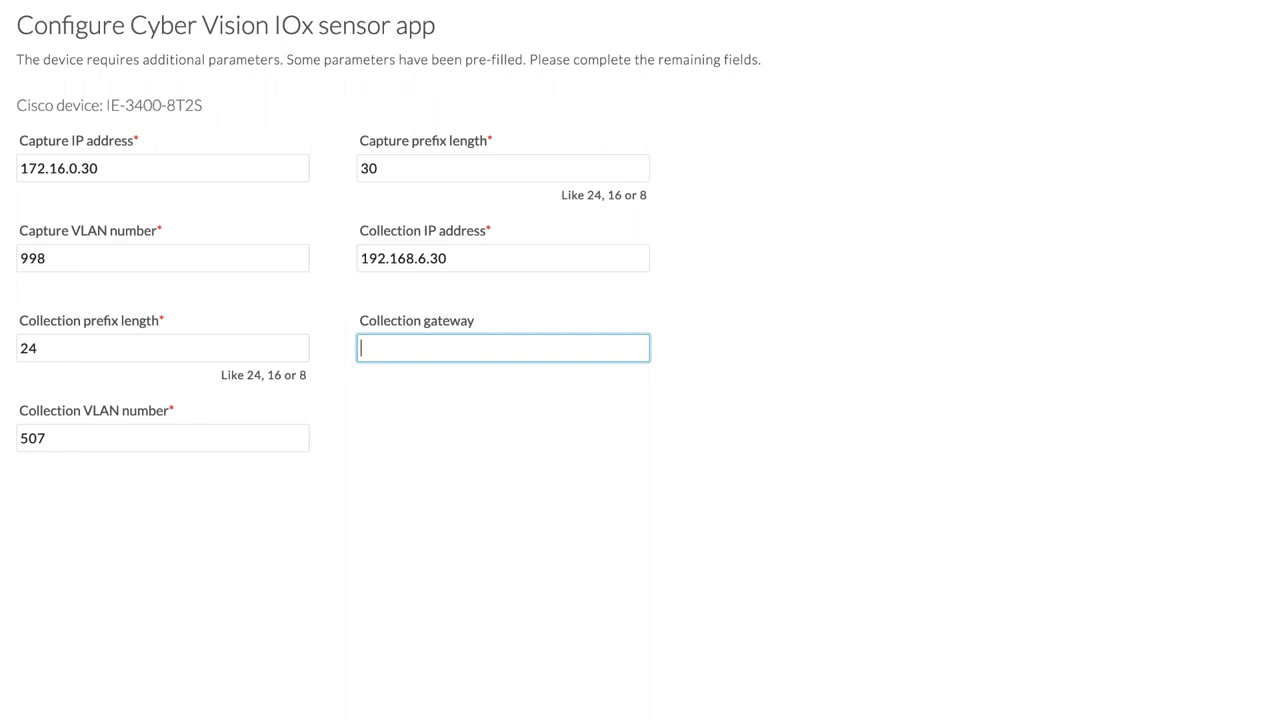
text(192.168.6.1)
key(Tab)
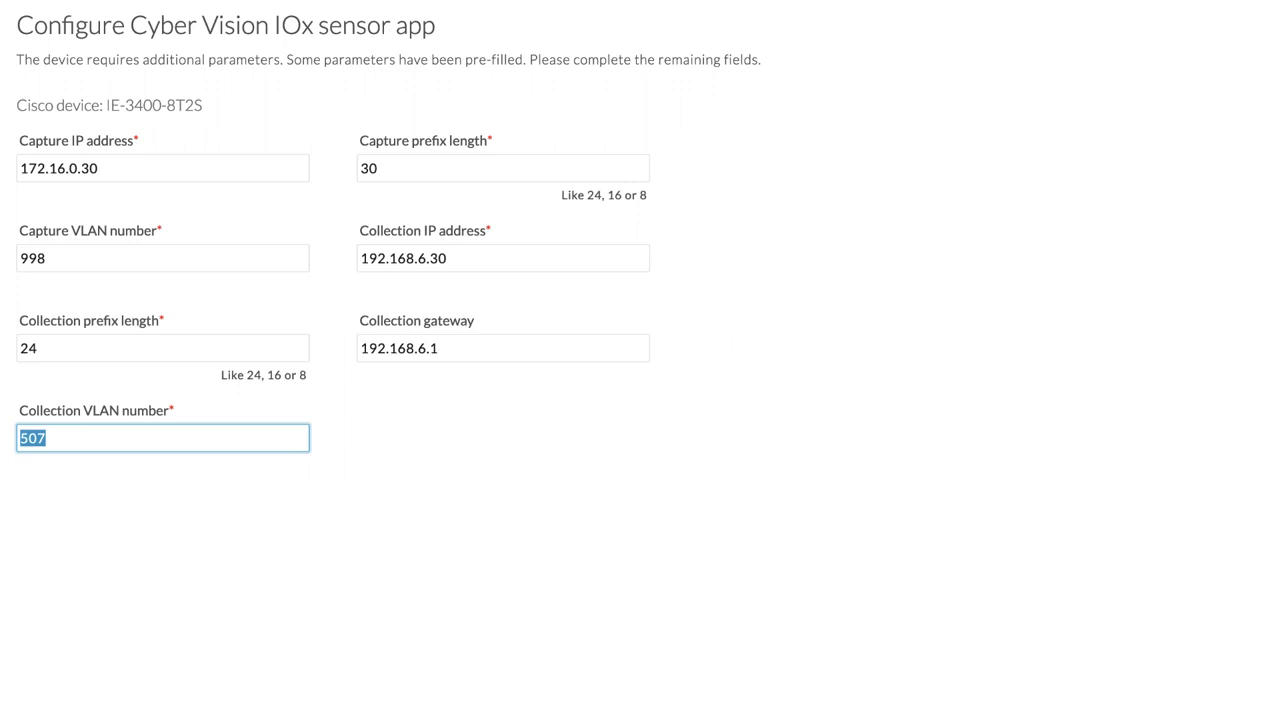
text(6)
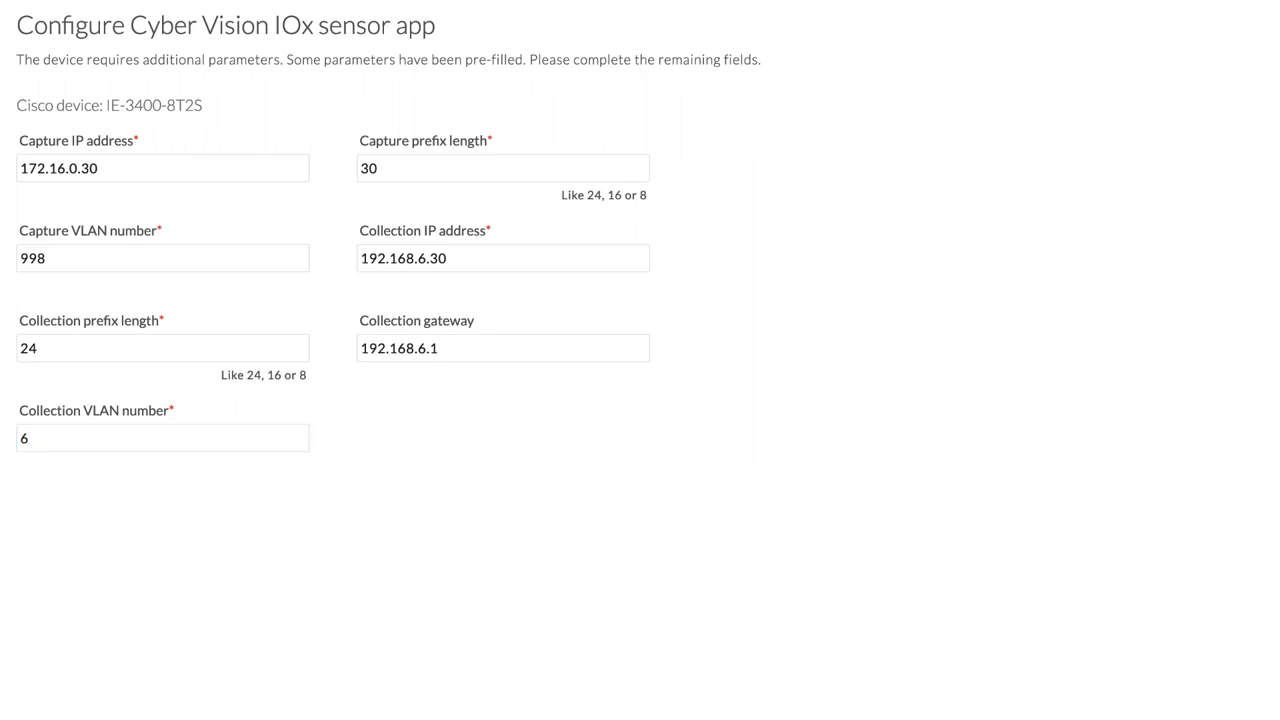
click(1231, 703)
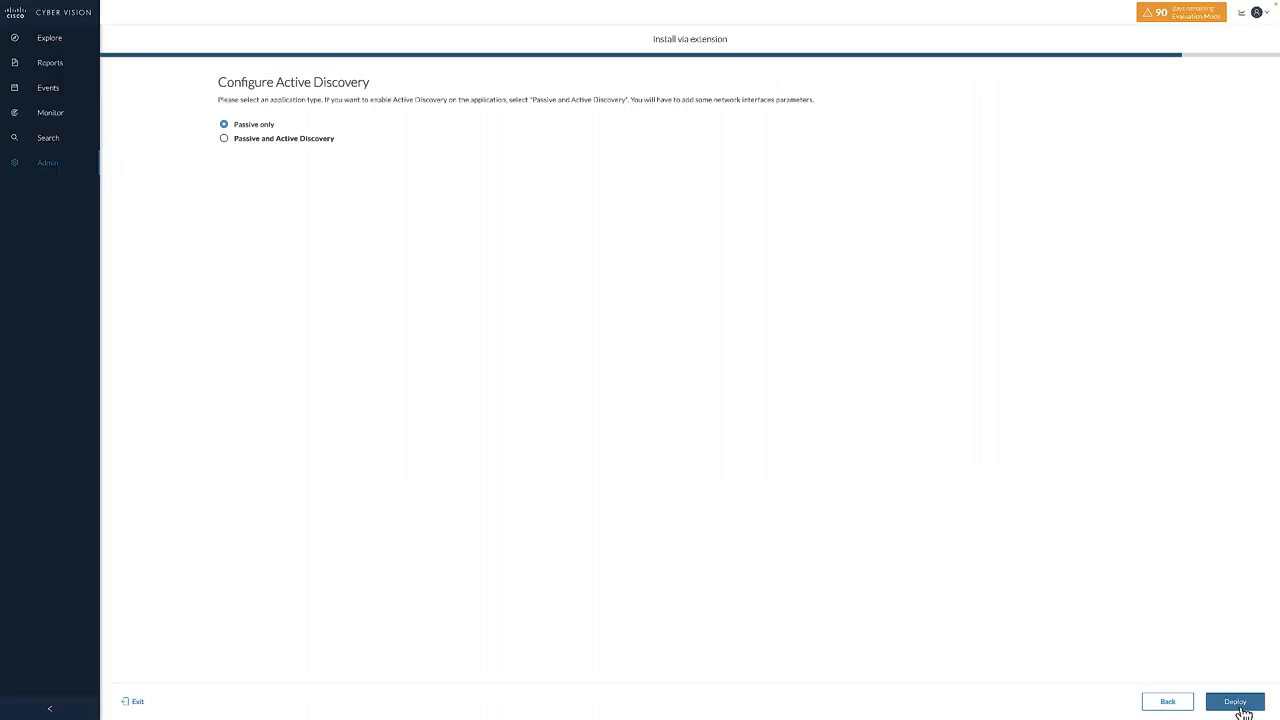
- Deploy the sensor application as Passive only and check its management job and its entry in the Sensor Explorer
click(1241, 707)
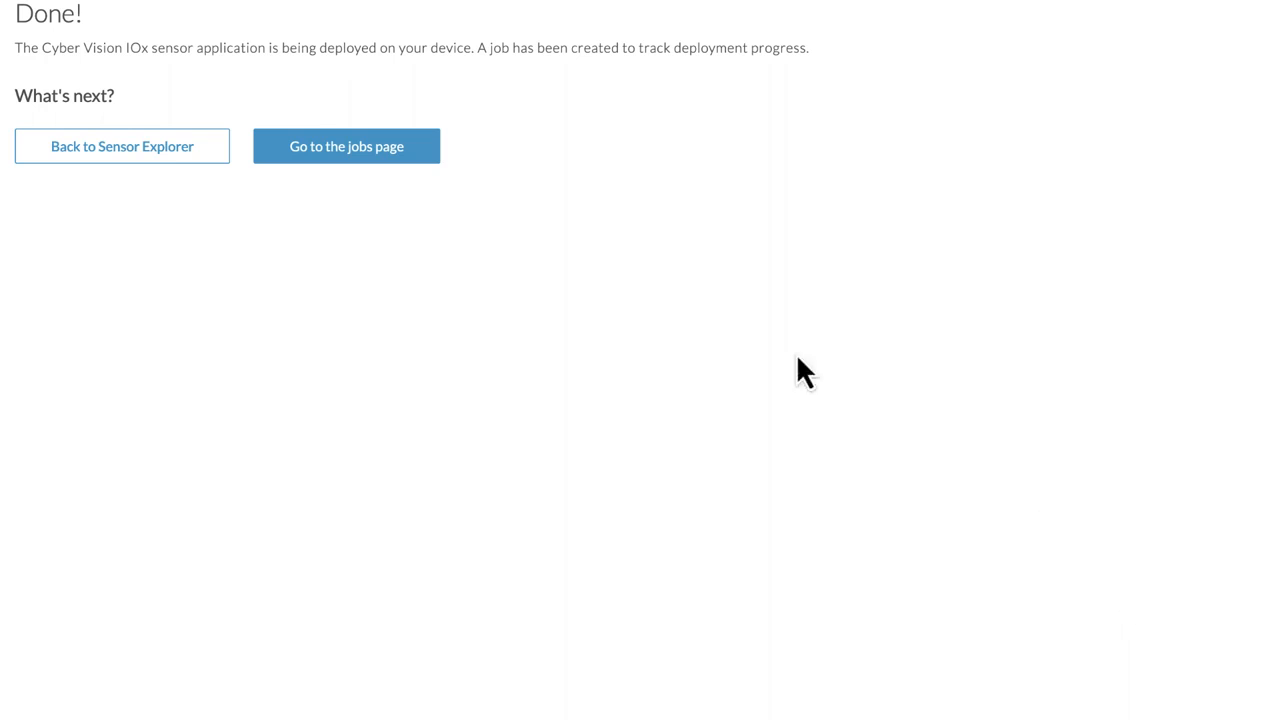
click(390, 155)
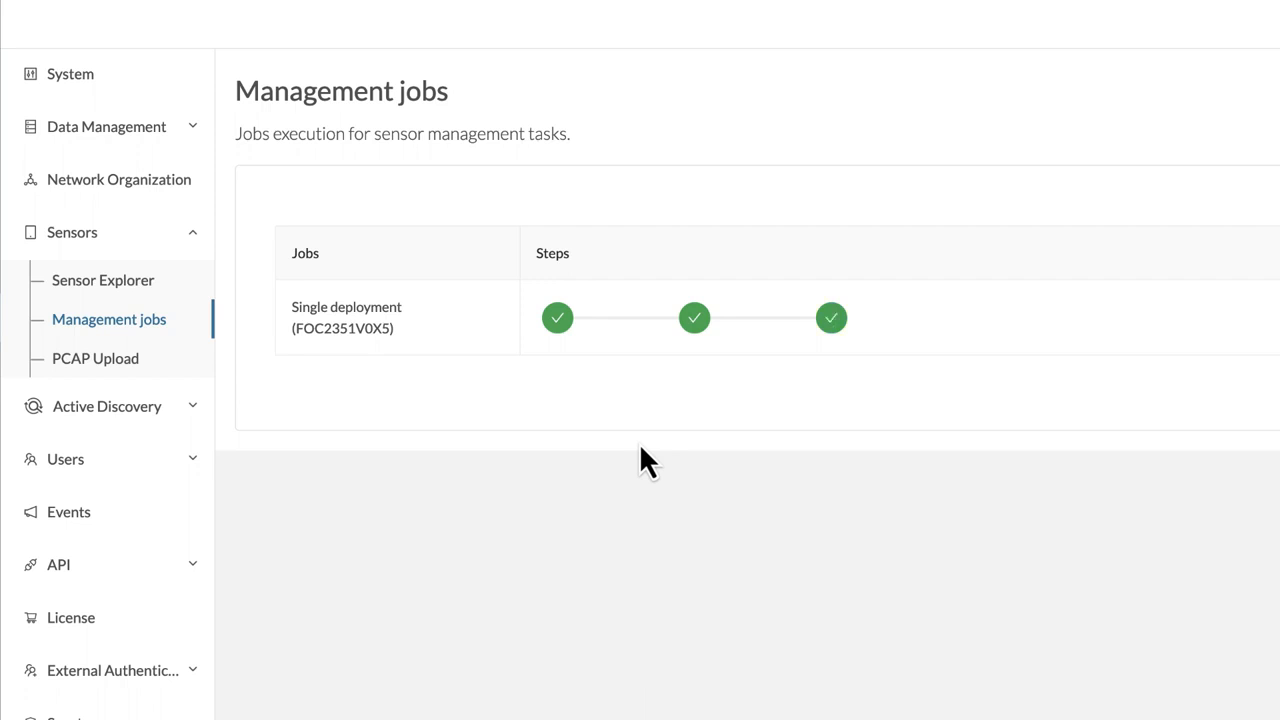
click(103, 282)
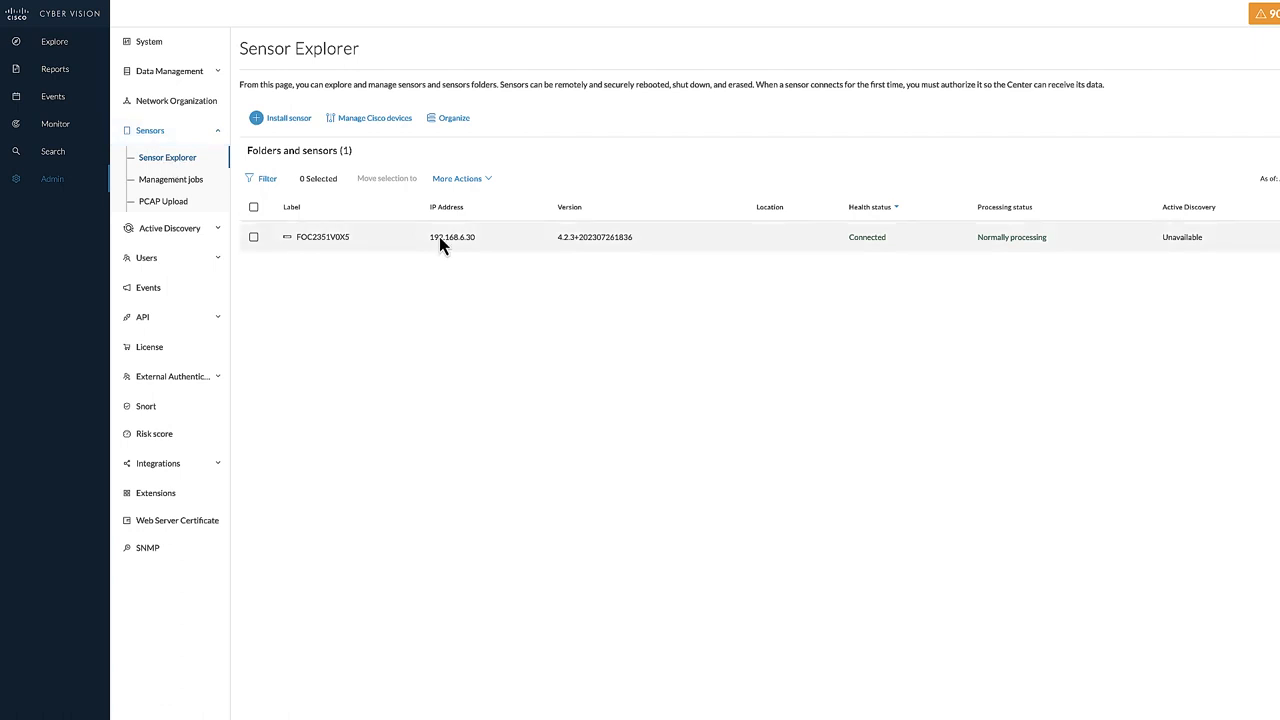